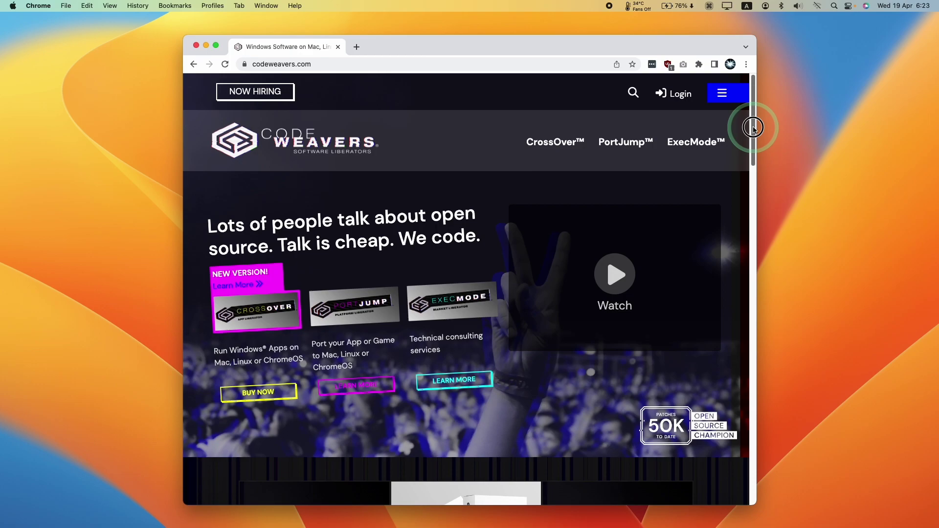
Step: Open the CrossOver store pricing page and apply the pasted promo code
drag(754, 128, 746, 192)
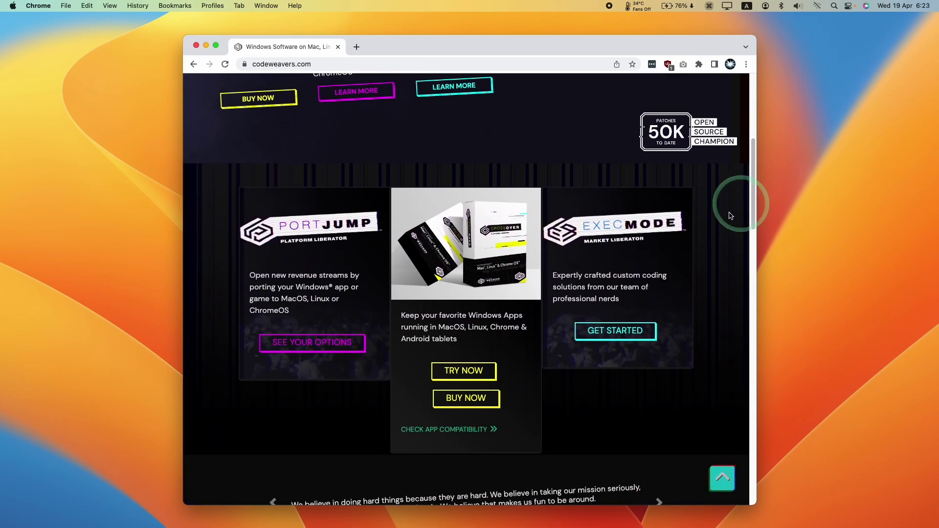
double_click(409, 315)
click(477, 335)
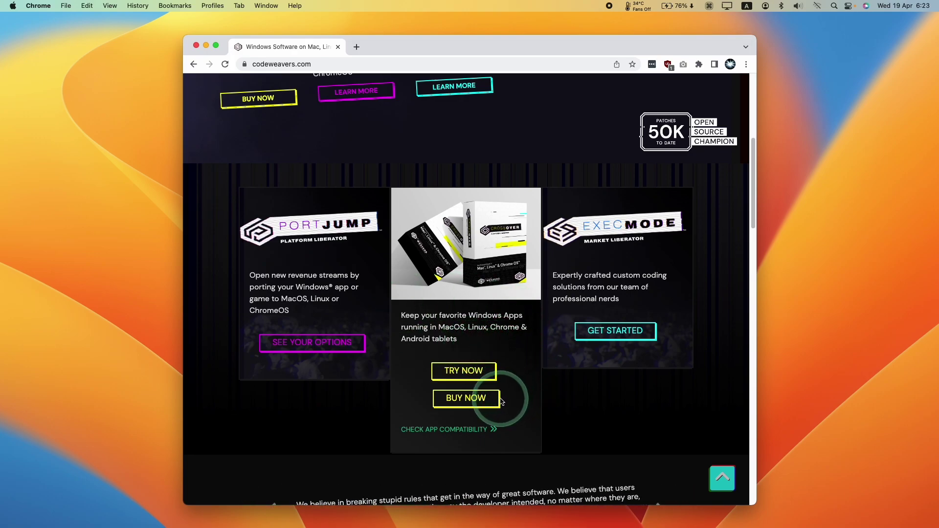
click(470, 398)
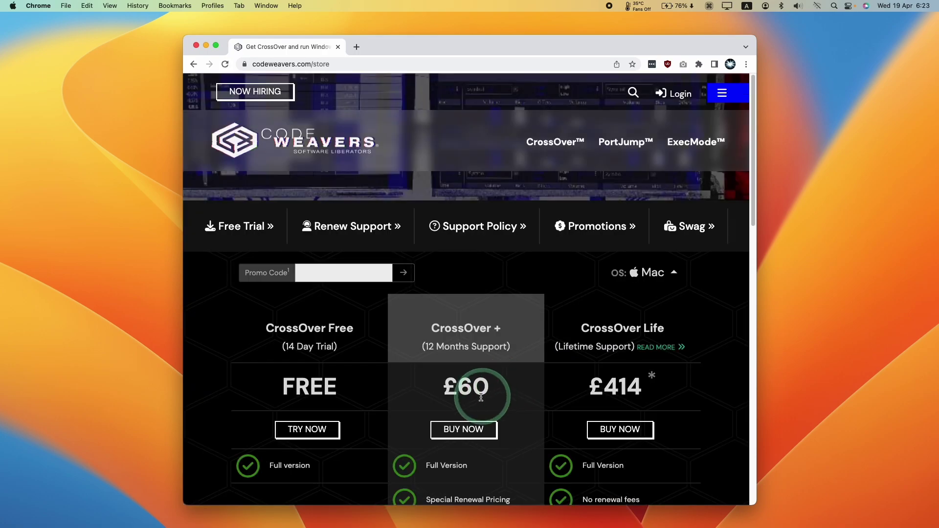
click(367, 273)
text(APPLEGAMINGWIKINEW)
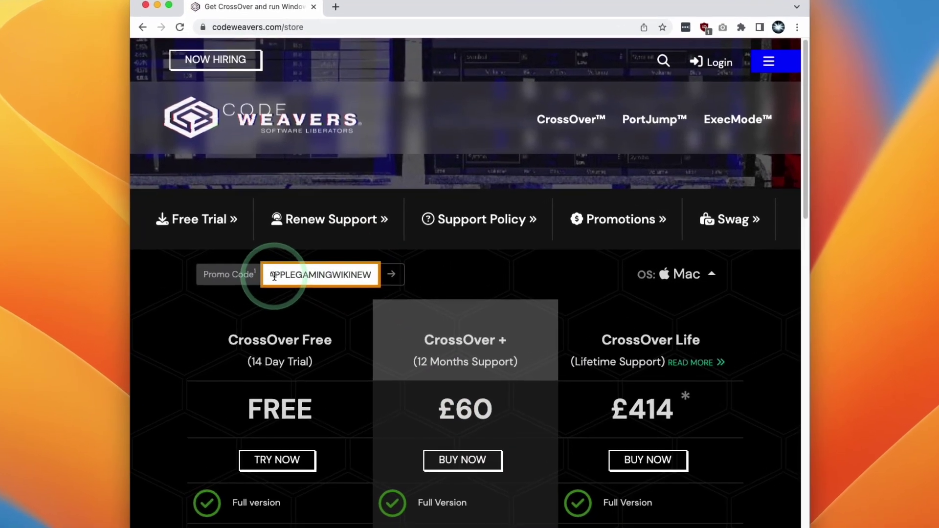
double_click(268, 276)
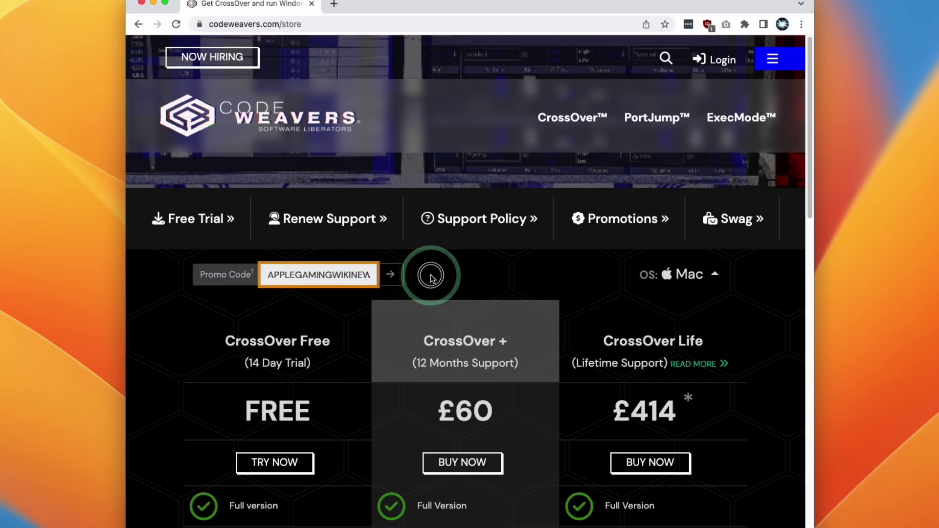
click(390, 275)
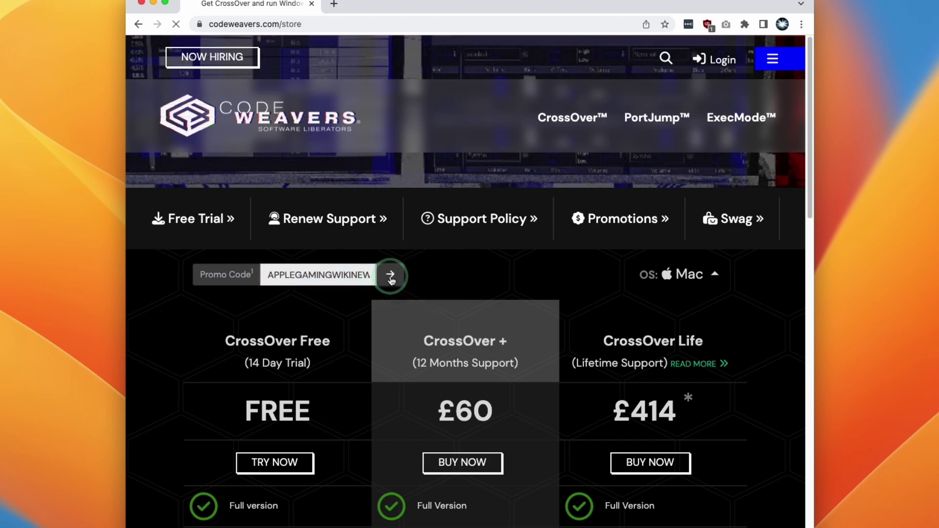
Step: Check the discounted £48.00 CrossOver+ price, then return to the CodeWeavers home page
drag(812, 92, 788, 181)
drag(404, 139, 514, 241)
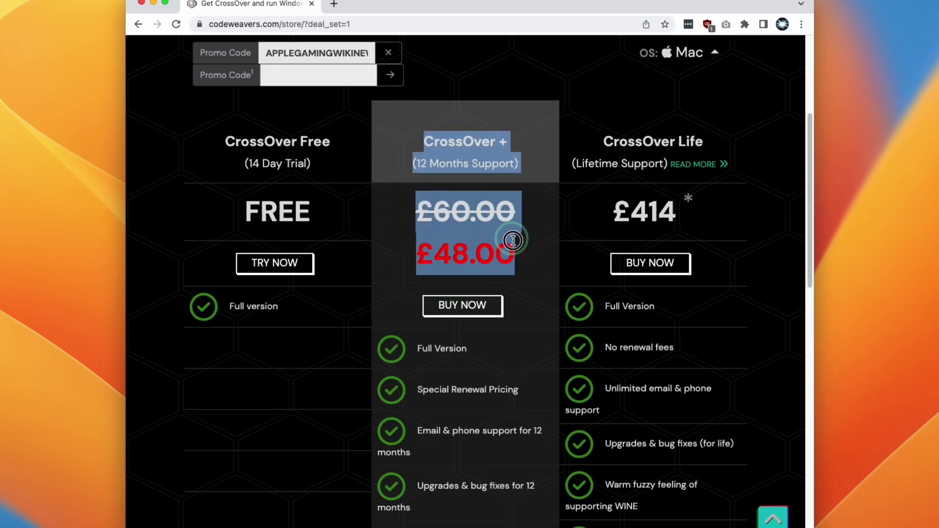
click(518, 251)
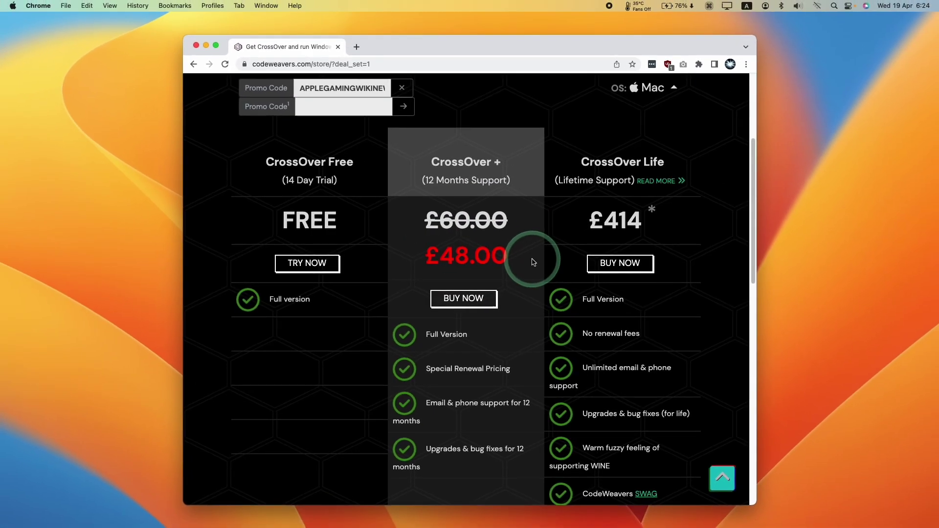
key(super+bracketleft)
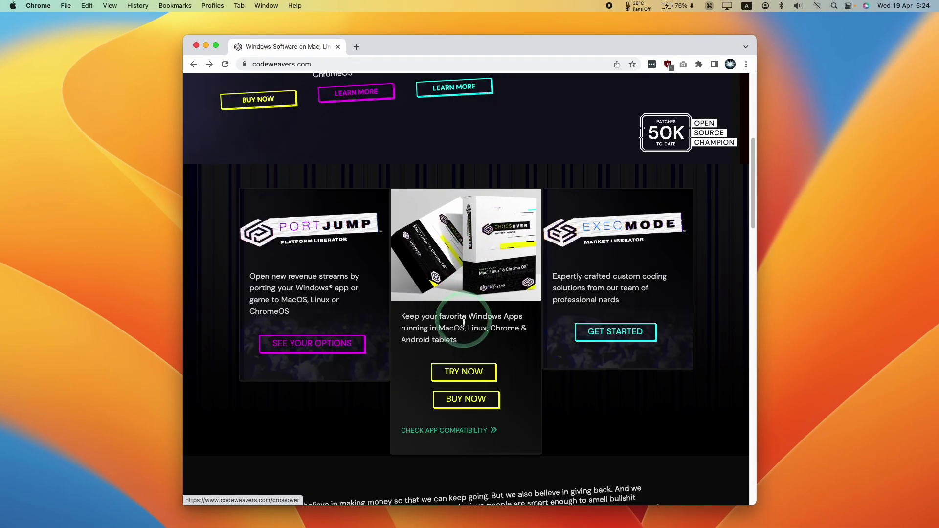
Step: Download the CrossOver 22.1.1 macOS free trial as crossover-22.1.1.zip
click(457, 377)
drag(755, 83, 738, 189)
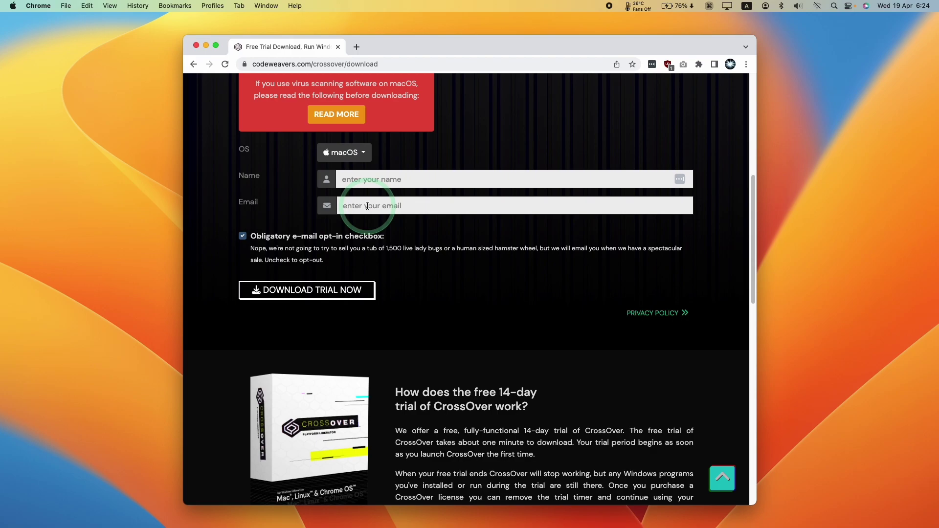
click(309, 293)
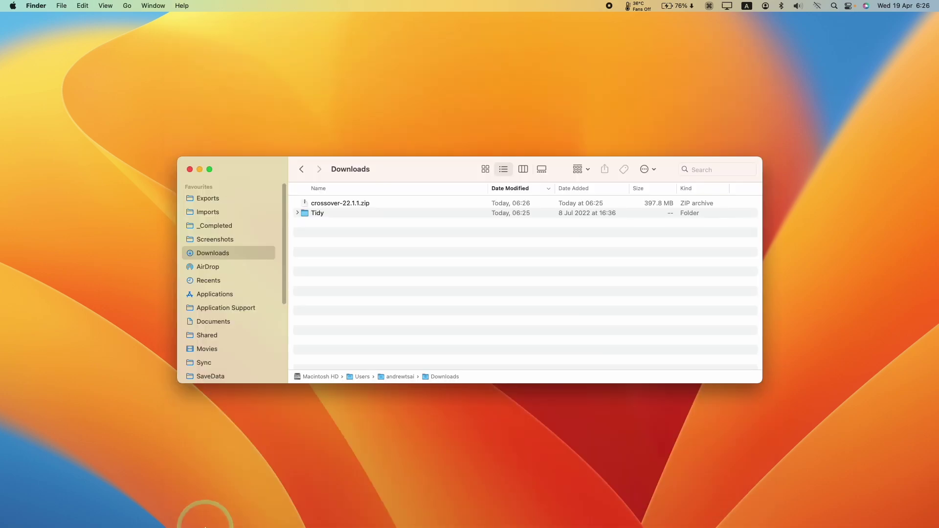
mouse_move(185, 516)
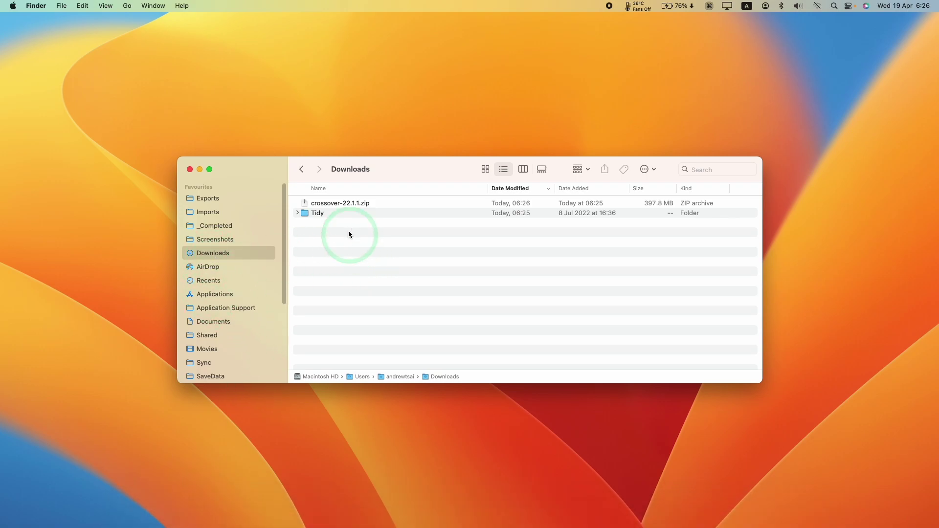
Step: Unzip crossover-22.1.1.zip and move the CrossOver app into Applications
click(324, 203)
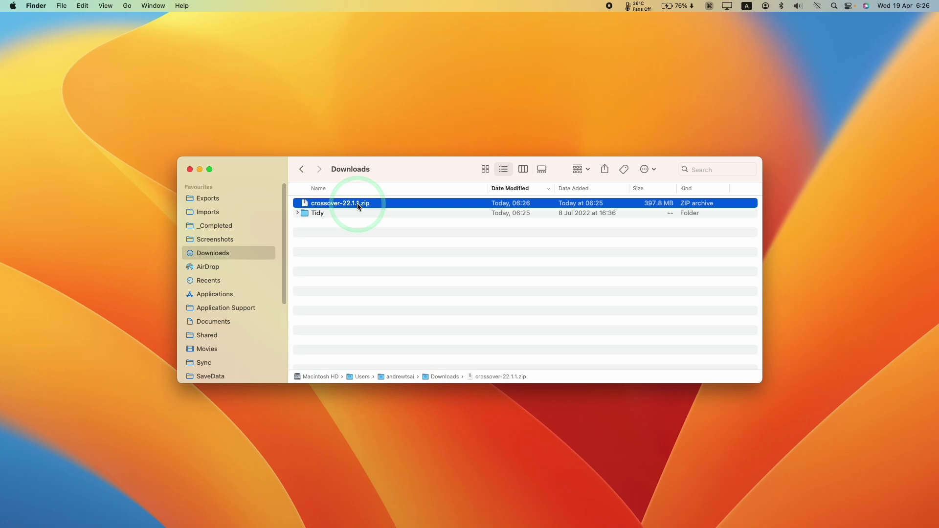
double_click(327, 202)
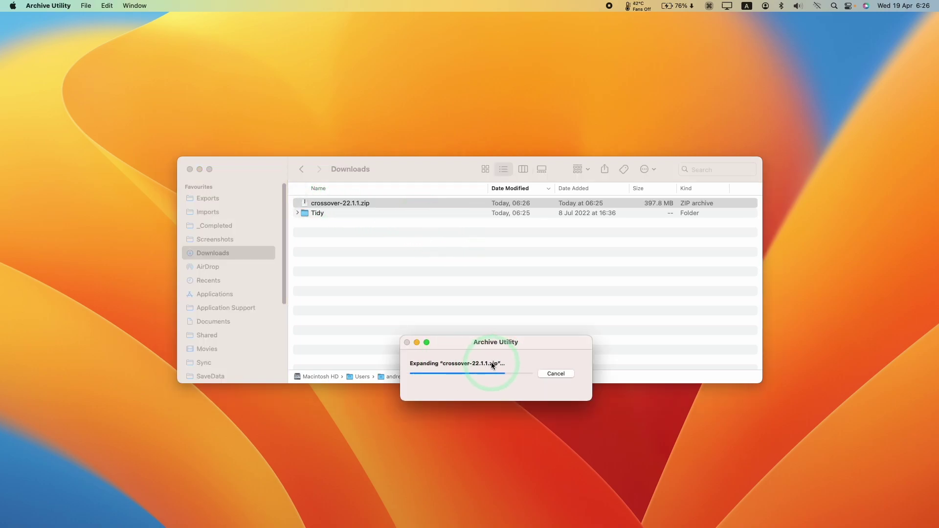
drag(325, 223, 254, 294)
click(264, 293)
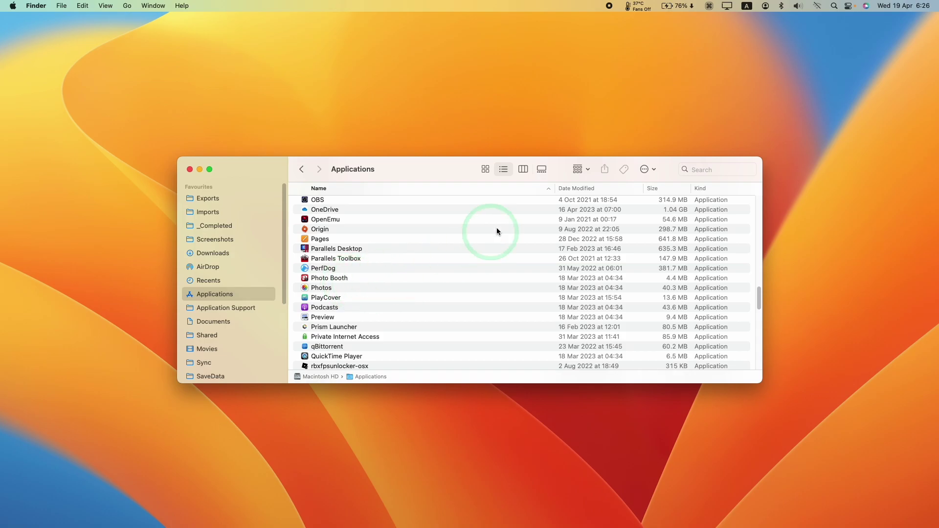
key(super+1)
drag(759, 196, 760, 211)
Step: Launch CrossOver from Applications and confirm opening the internet-downloaded app
click(550, 273)
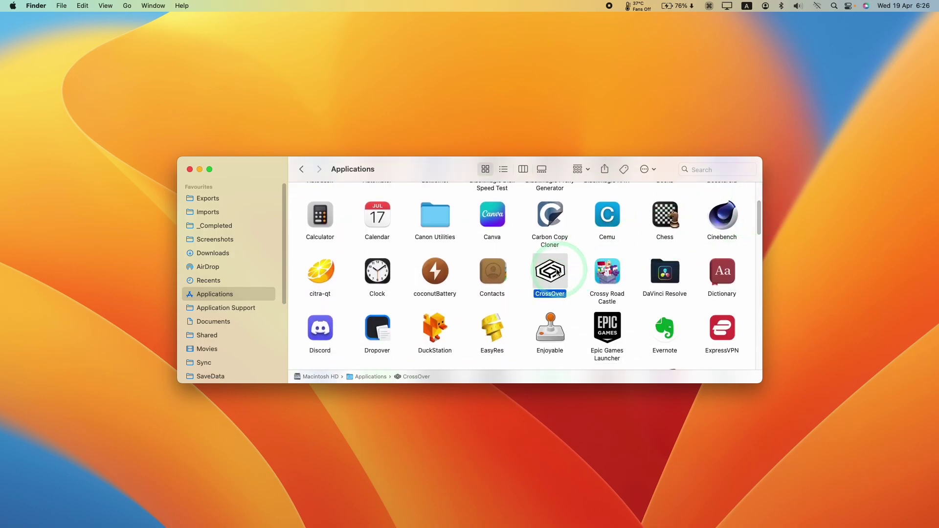
double_click(549, 273)
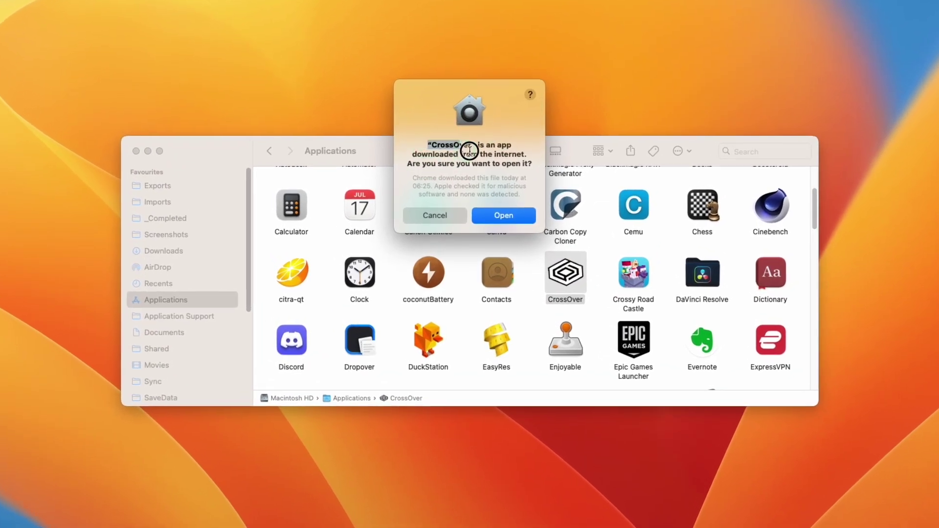
triple_click(524, 184)
click(536, 167)
drag(535, 168, 431, 147)
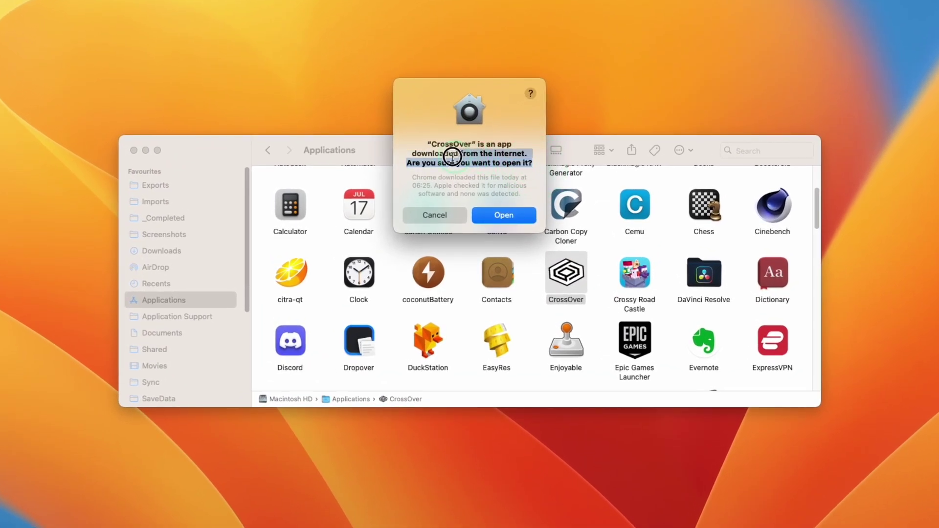
click(438, 156)
click(520, 216)
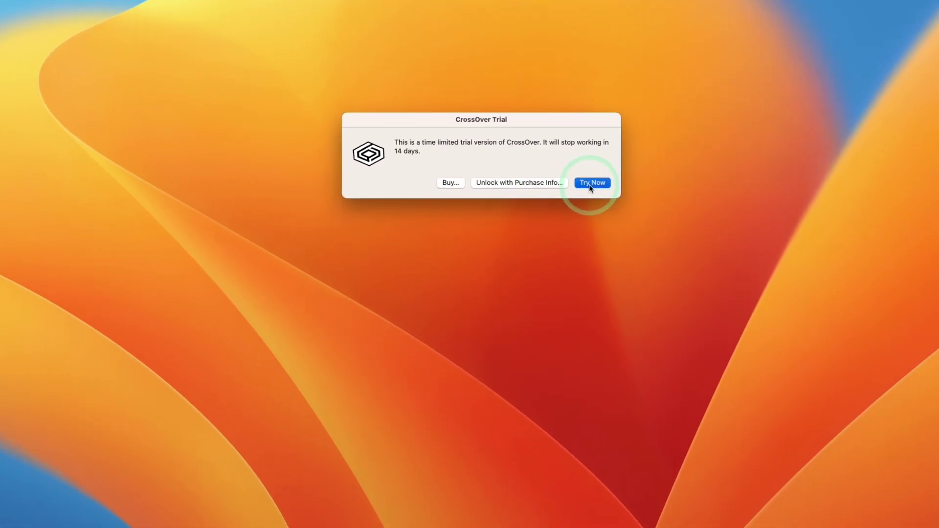
Step: Start the CrossOver trial and search 'steam' to open Steam's install page
click(607, 173)
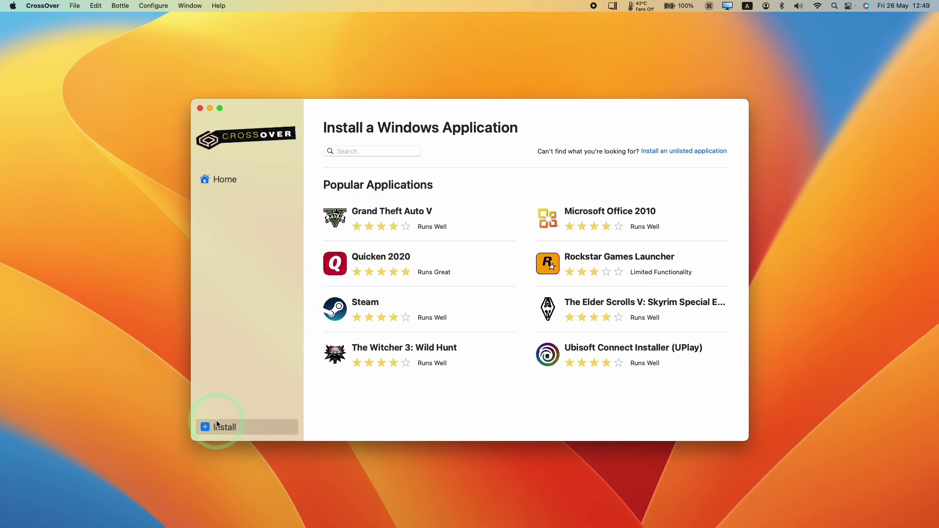
click(346, 152)
text(steam)
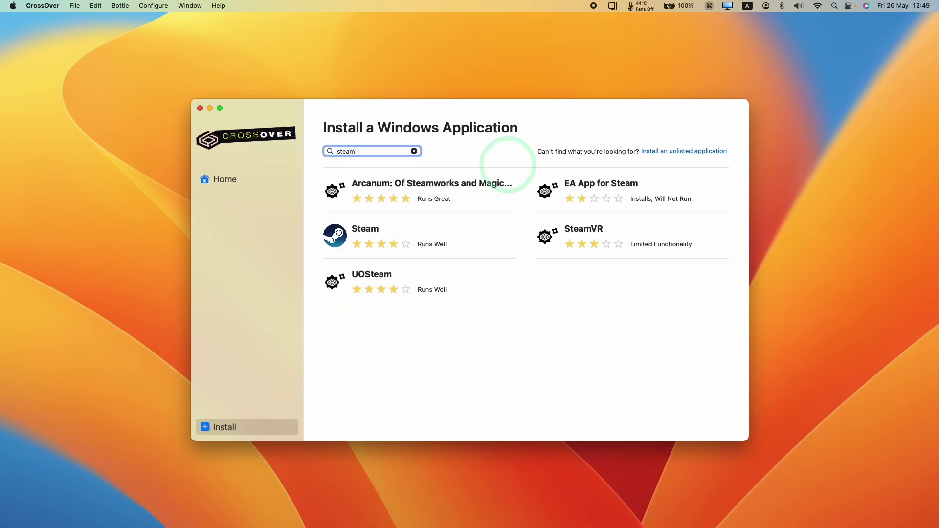
key(Return)
click(362, 239)
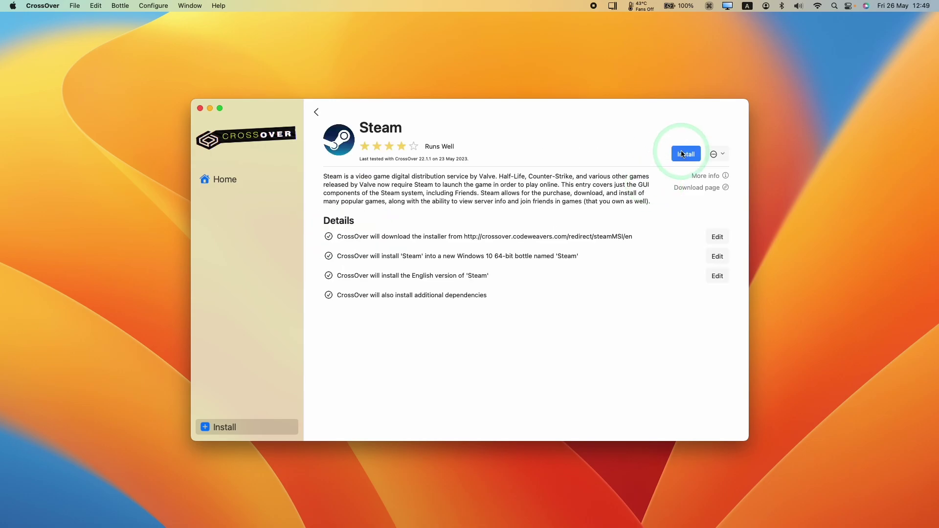
Step: Install Steam into a new bottle, accepting the Arial licence and installing XML Parser
click(687, 155)
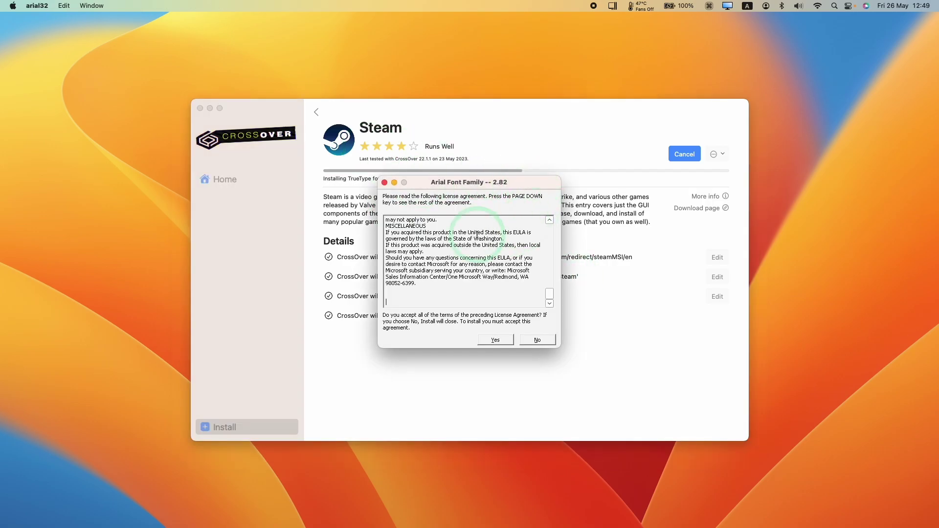
click(397, 290)
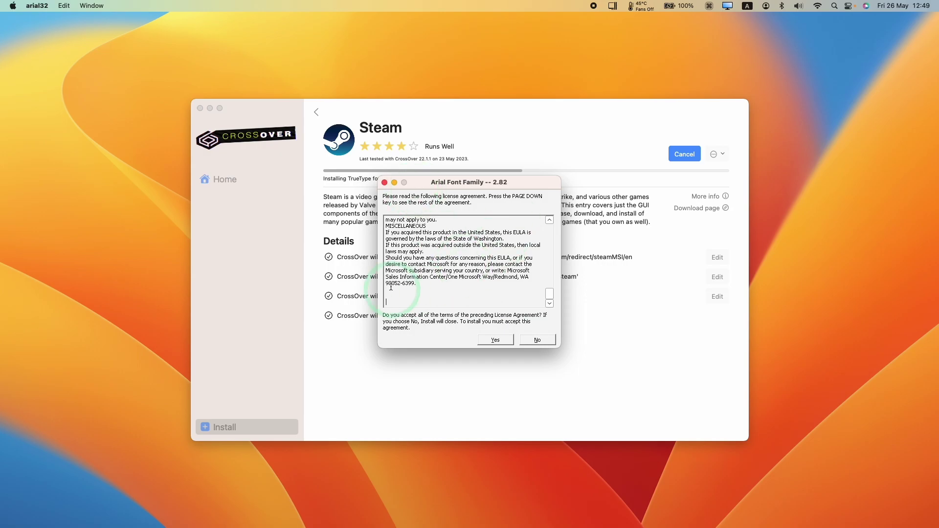
click(490, 340)
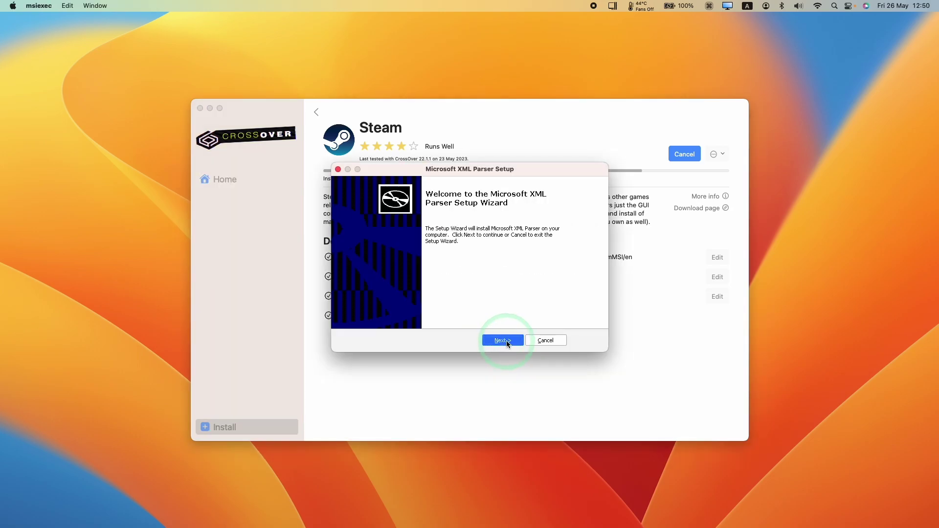
click(507, 341)
click(440, 302)
click(503, 340)
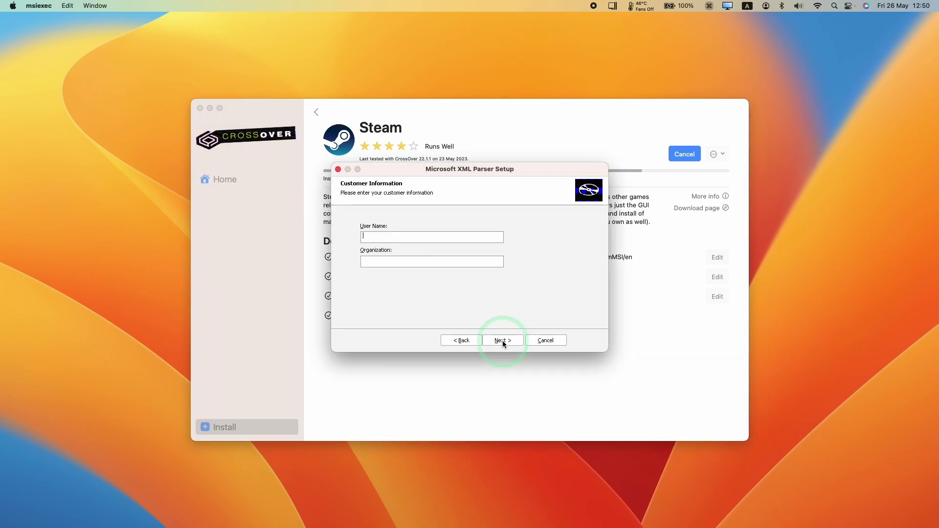
click(503, 340)
click(506, 340)
click(390, 224)
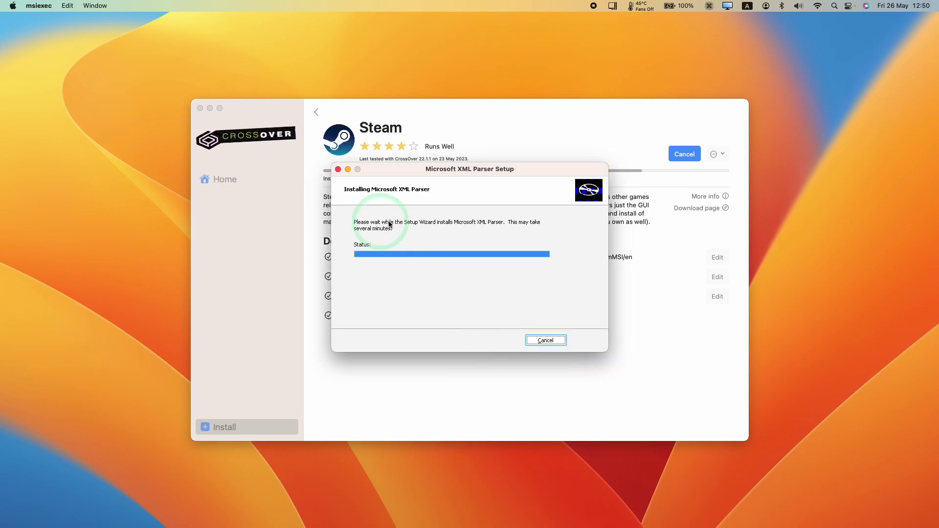
click(546, 339)
Step: Complete Steam Setup in English at the default location and launch Steam
click(517, 351)
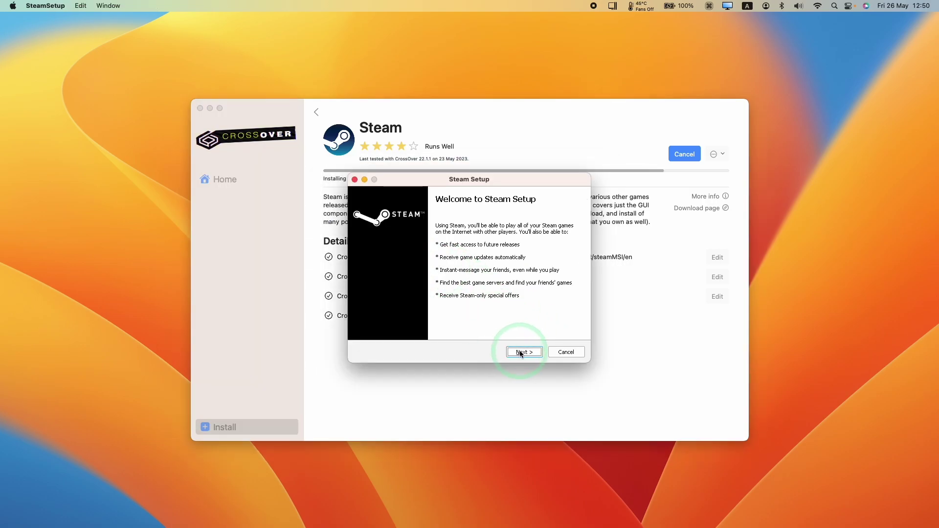
click(422, 273)
click(533, 353)
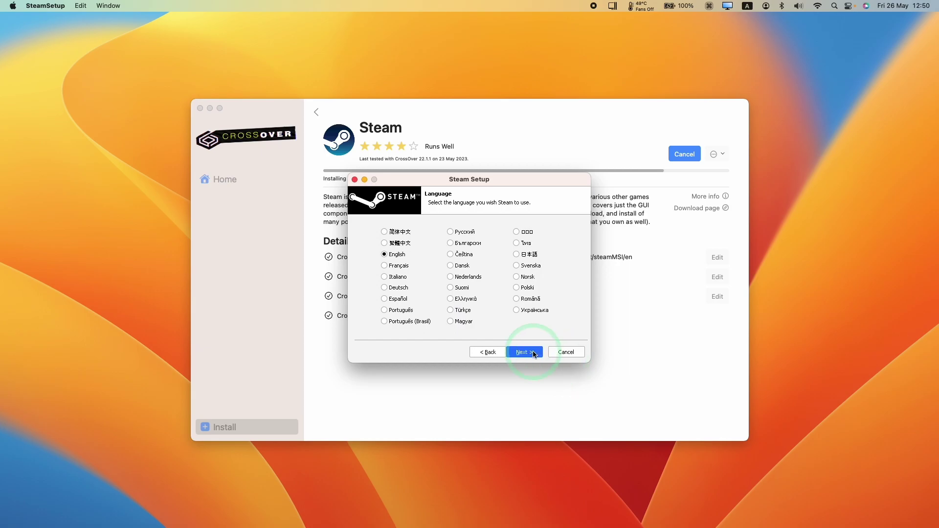
click(524, 352)
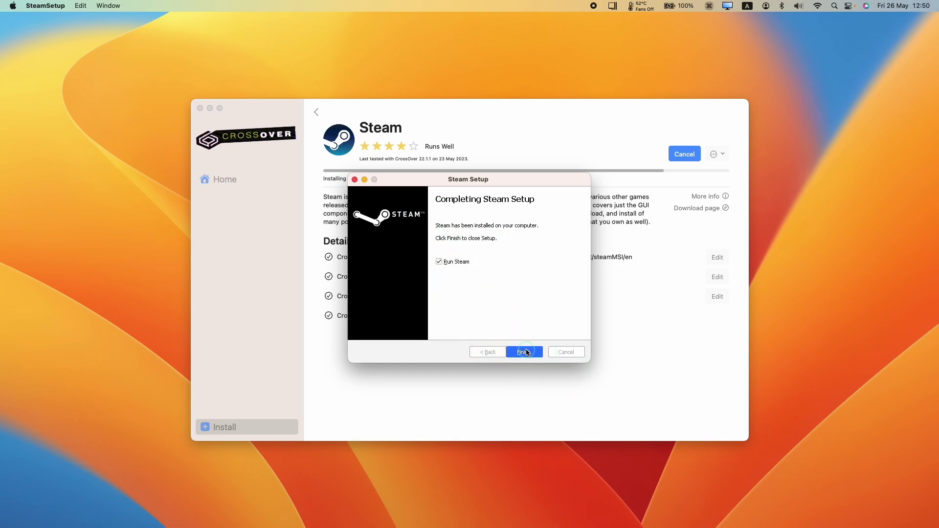
click(527, 352)
click(457, 269)
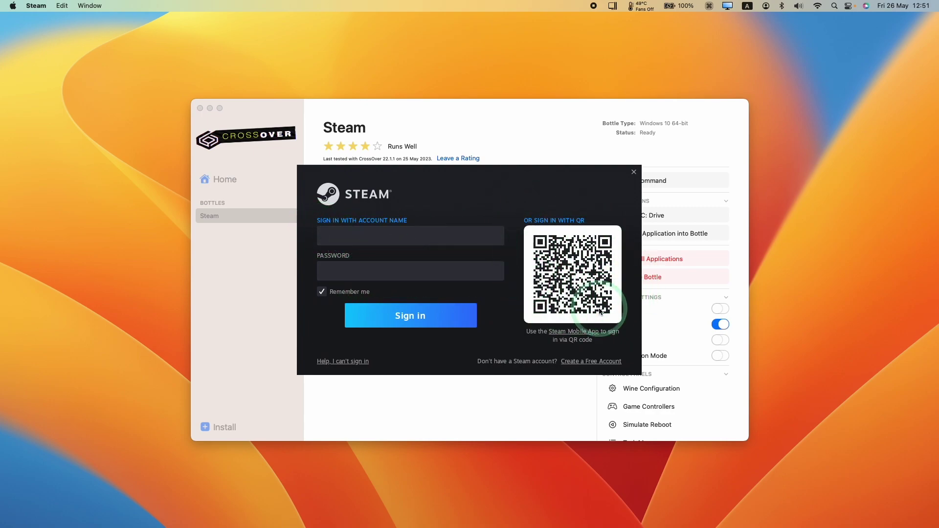
Step: Minimise CrossOver and scroll through the signed-in Steam Library's game list
click(210, 108)
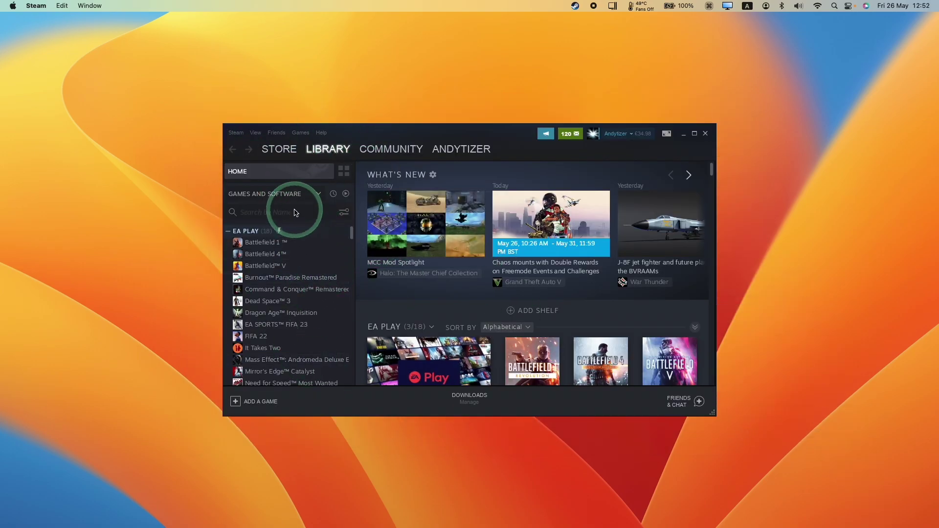
scroll(293, 283, down, 15)
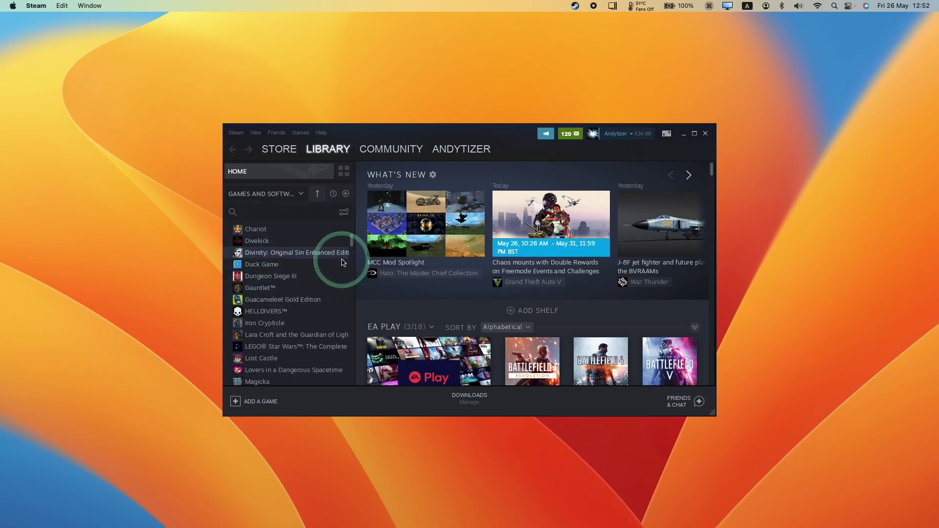
scroll(353, 247, down, 5)
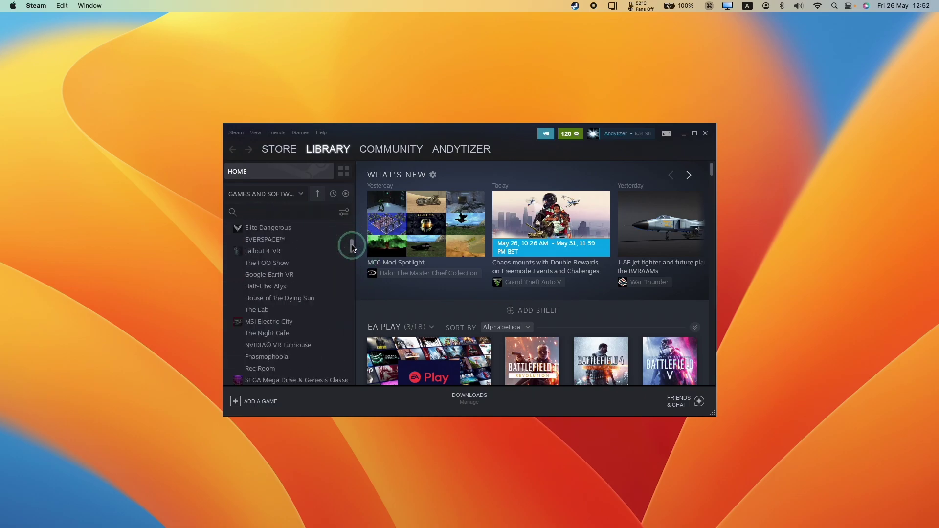
Step: Exit Steam and switch DXVK on for the Steam bottle
click(236, 133)
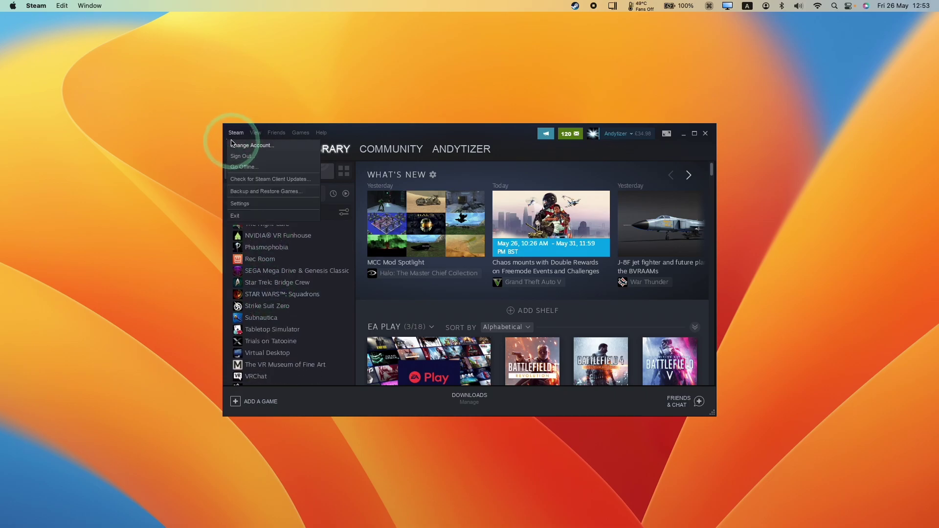
click(235, 216)
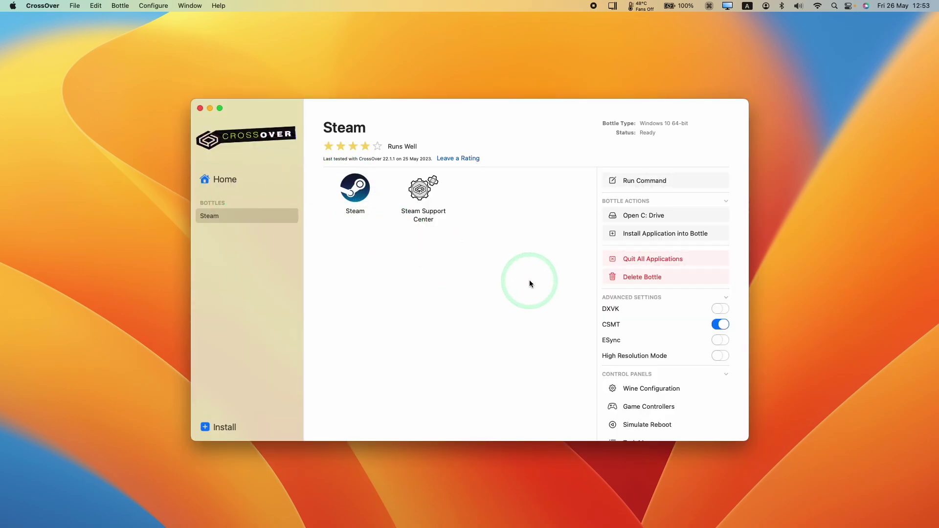
click(718, 309)
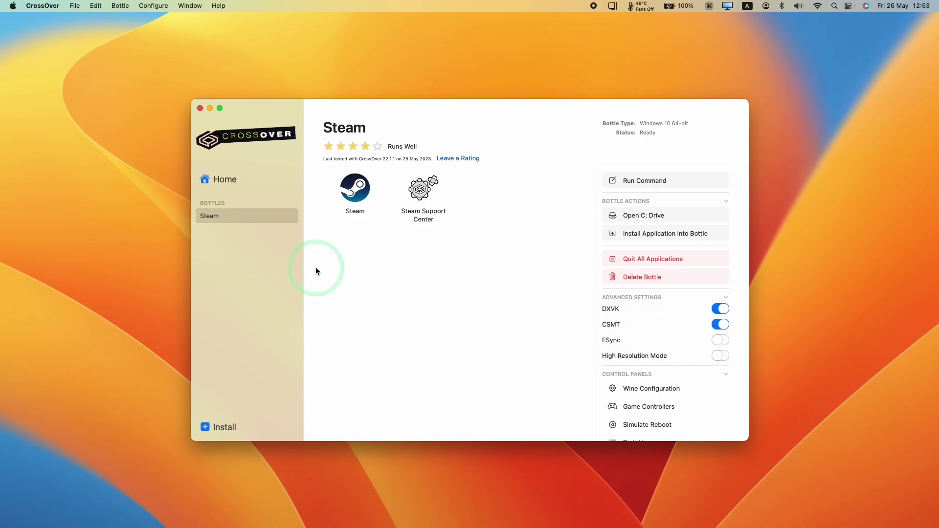
Step: Quit CrossOver and launch Crossover patcher from Finder's Applications folder
click(43, 6)
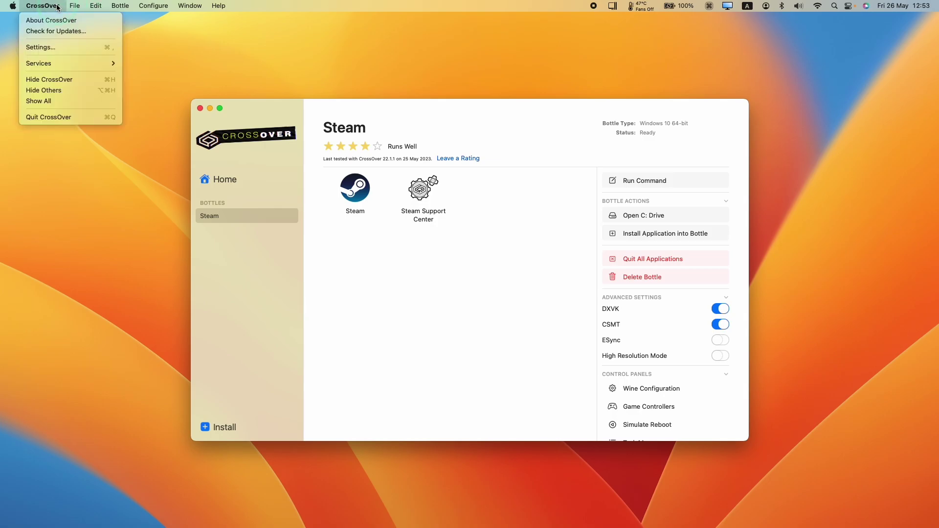
click(51, 118)
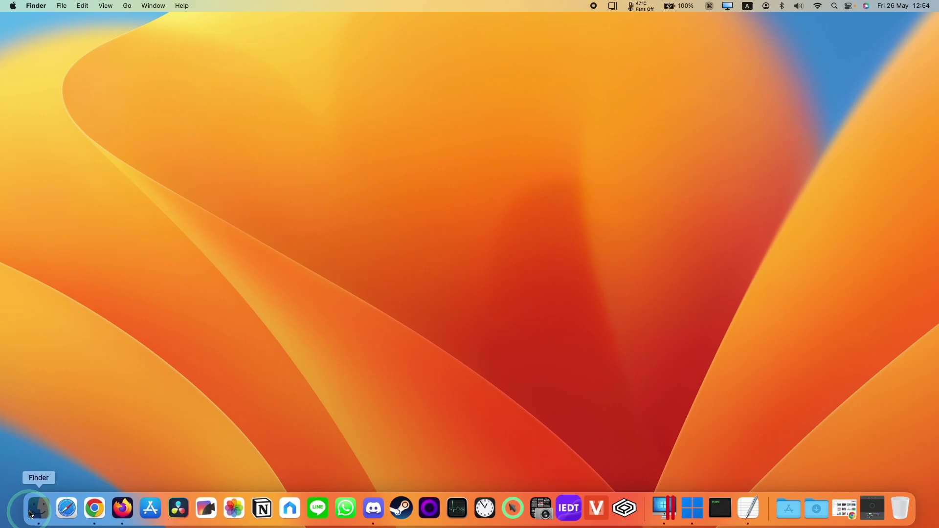
click(39, 508)
double_click(362, 190)
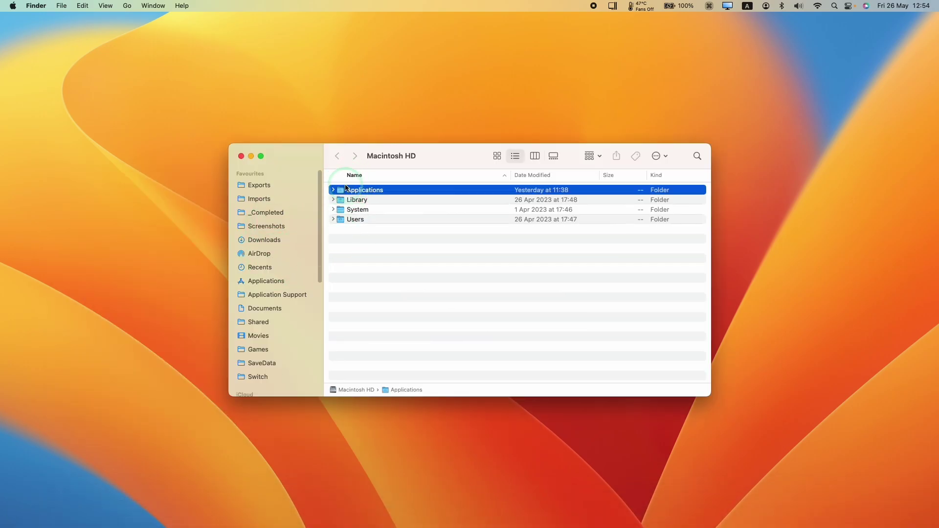
scroll(392, 273, up, 10)
double_click(607, 235)
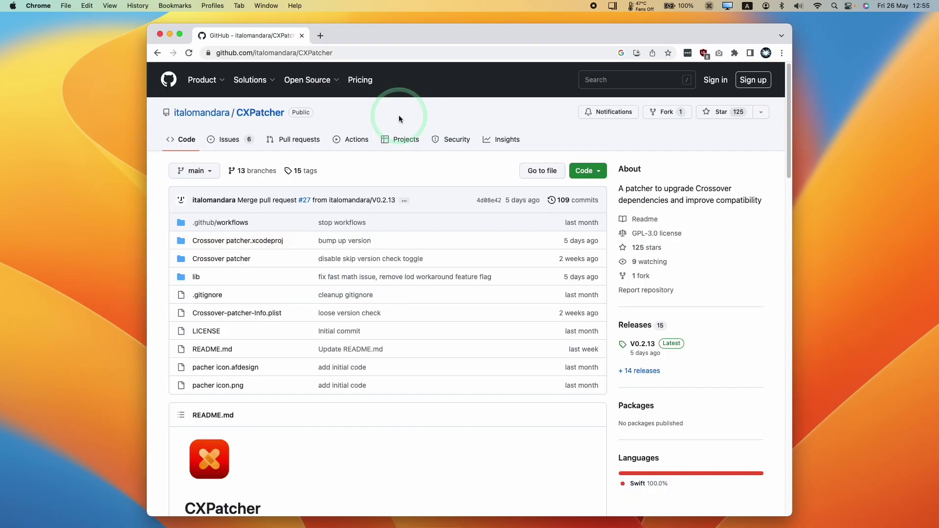
Step: Open the CXPatcher releases page and scroll to the V0.2.13 assets
drag(288, 113, 237, 114)
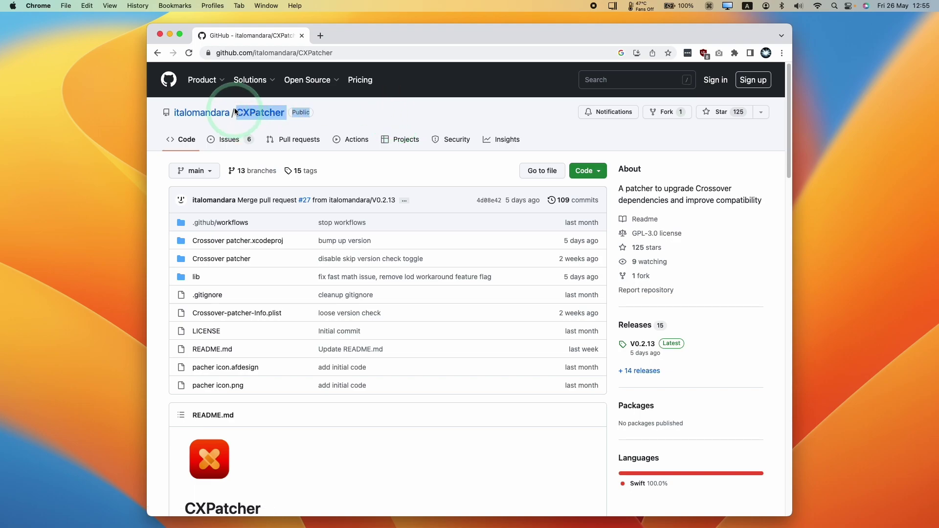
click(350, 120)
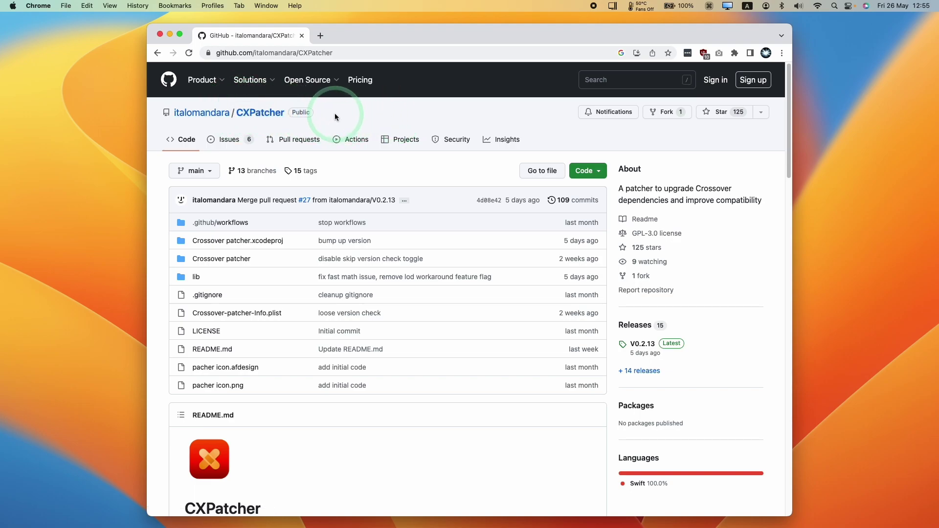
scroll(573, 207, down, 5)
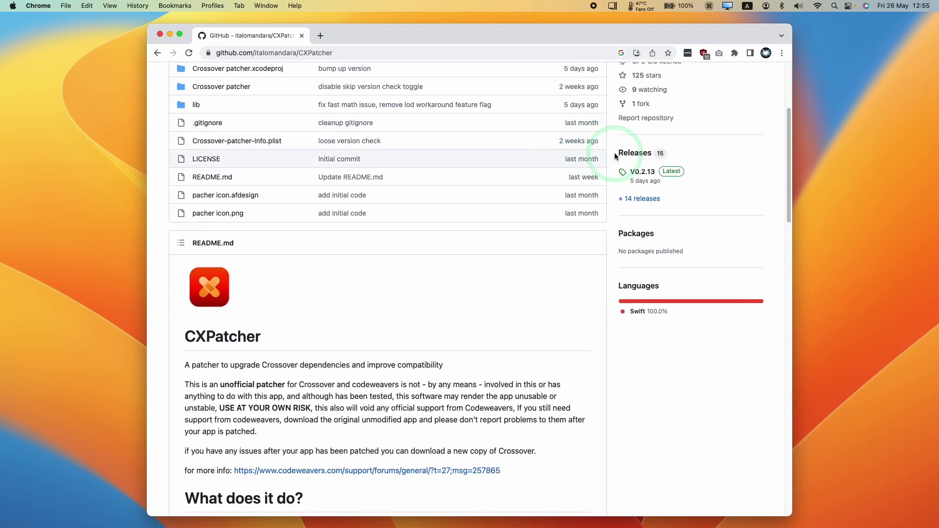
click(647, 155)
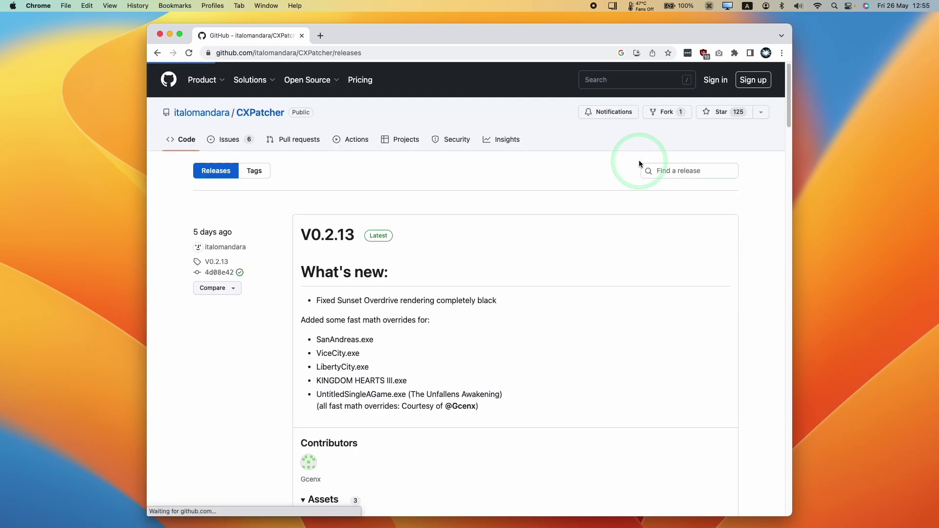
scroll(378, 250, down, 2)
scroll(378, 251, down, 4)
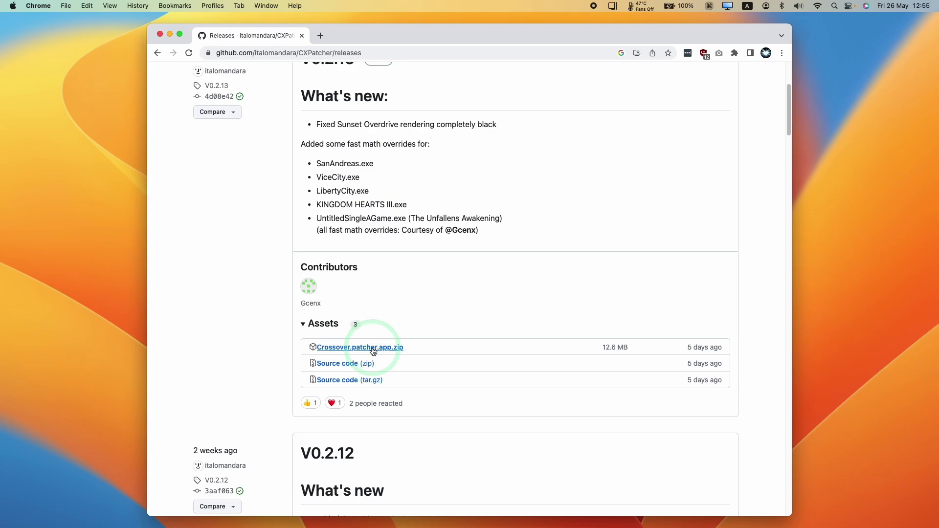
Step: Download Crossover.patcher.app.zip and drag Crossover patcher from Downloads into Applications
click(416, 348)
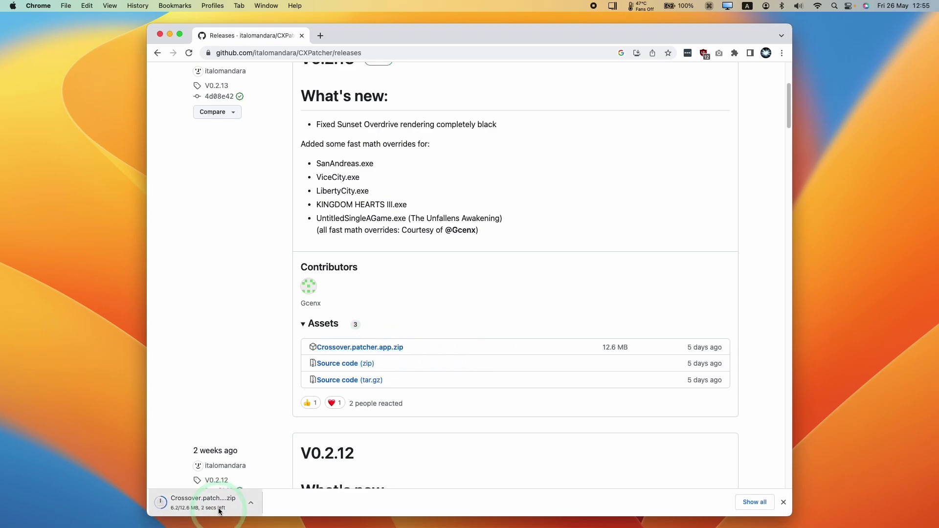
click(169, 34)
click(33, 511)
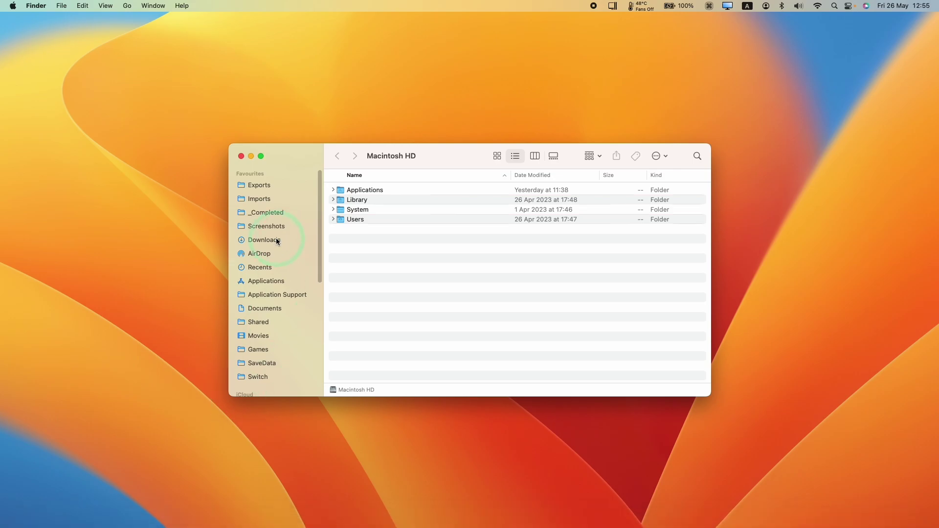
click(277, 240)
click(380, 191)
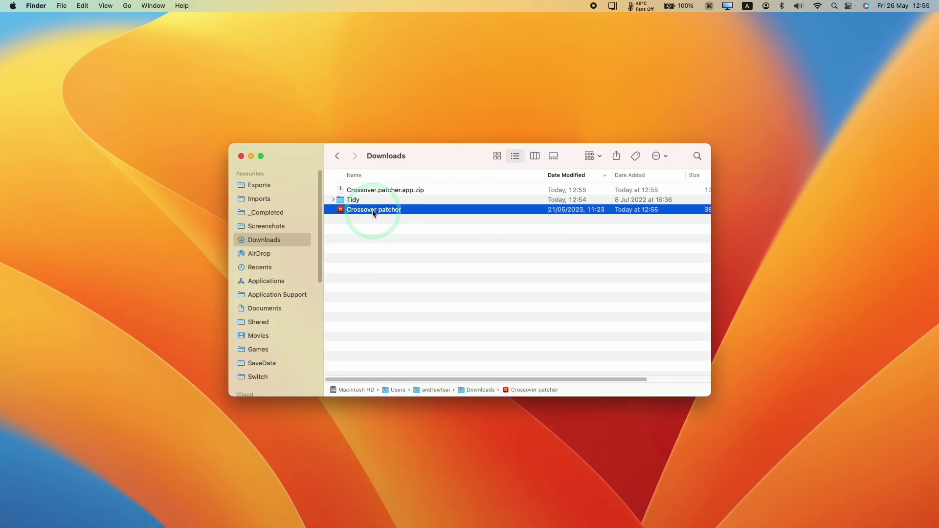
drag(371, 209, 703, 227)
Step: Try launching Crossover patcher and dismiss the unverified-developer warning
click(605, 236)
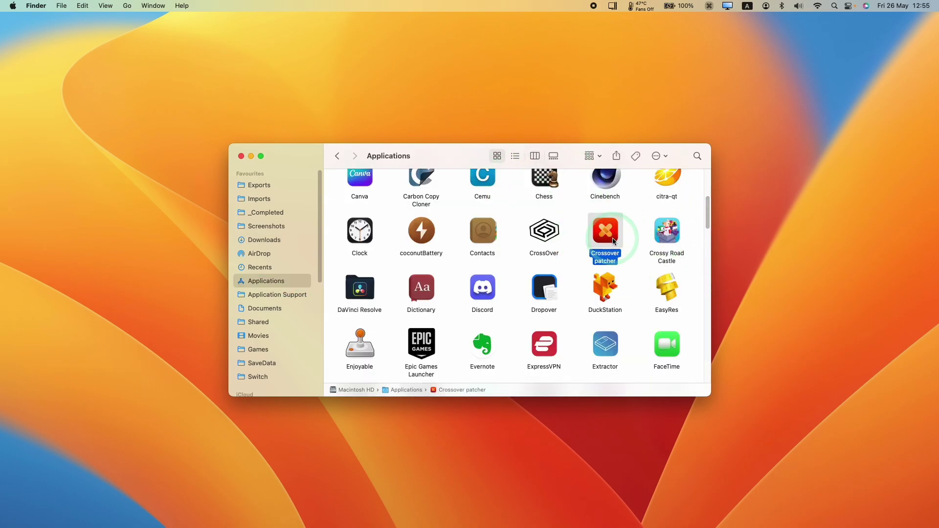
double_click(609, 236)
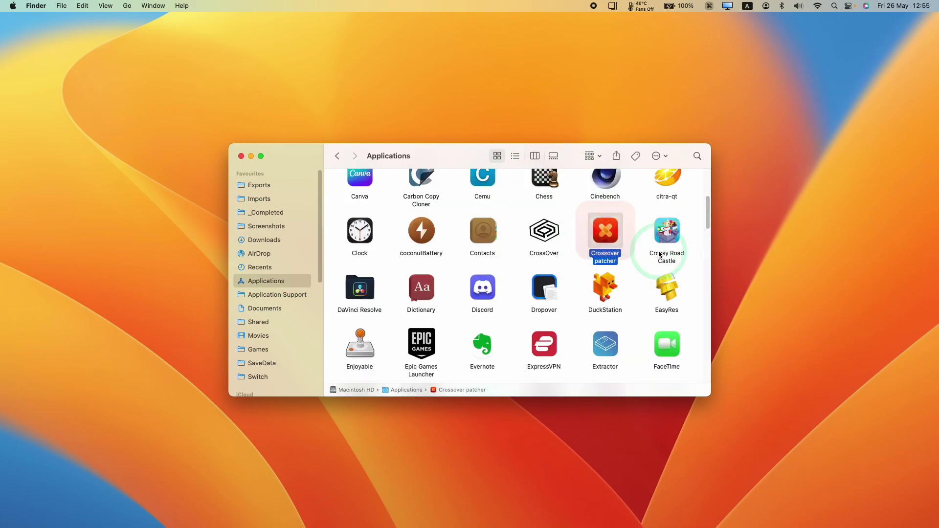
click(504, 240)
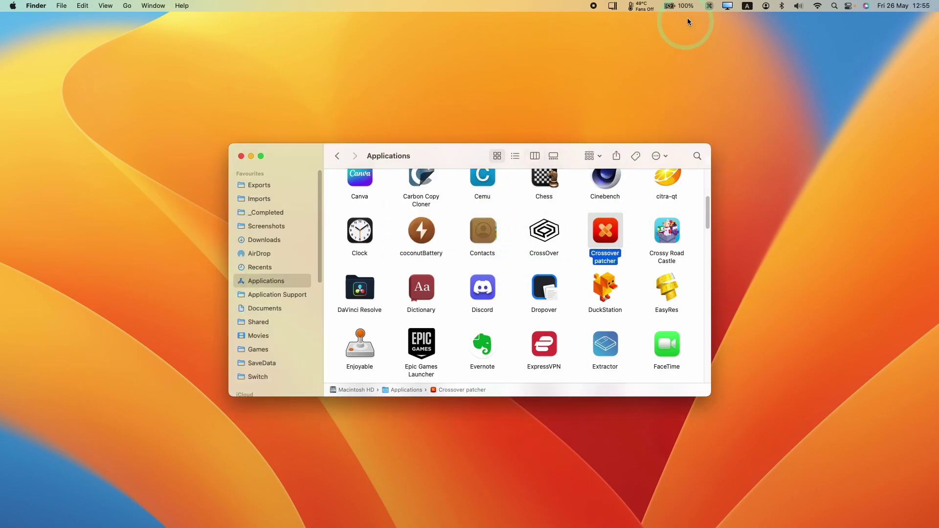
Step: Open Crossover patcher past the Gatekeeper block and follow its codeweavers.com support link
ctrl+click(605, 235)
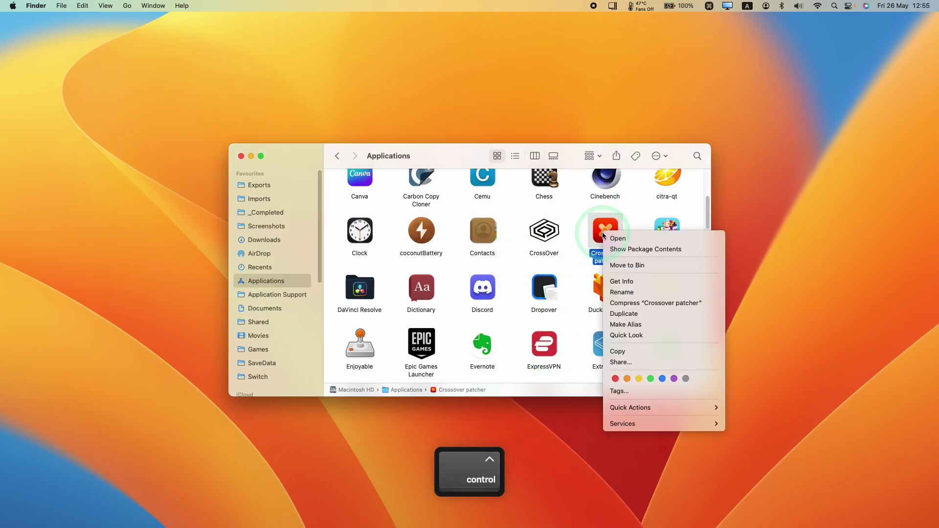
click(617, 238)
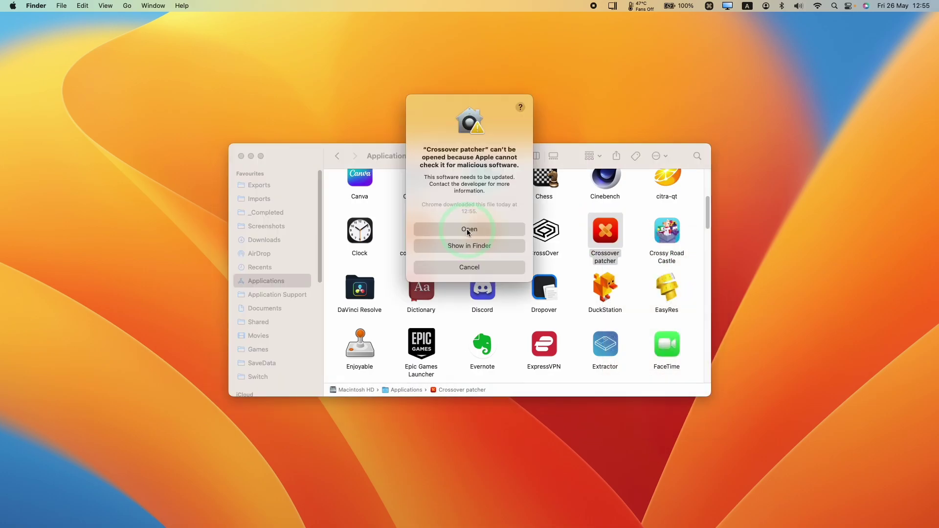
click(476, 231)
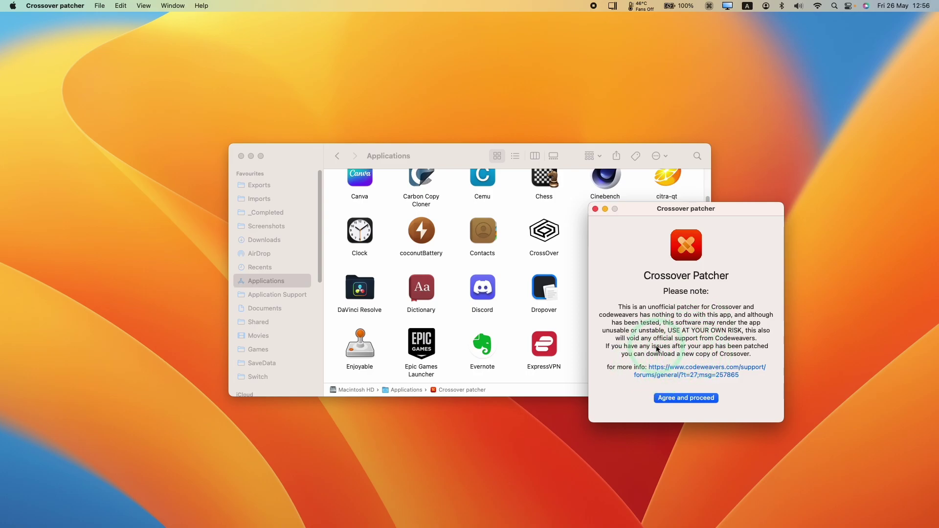
click(734, 368)
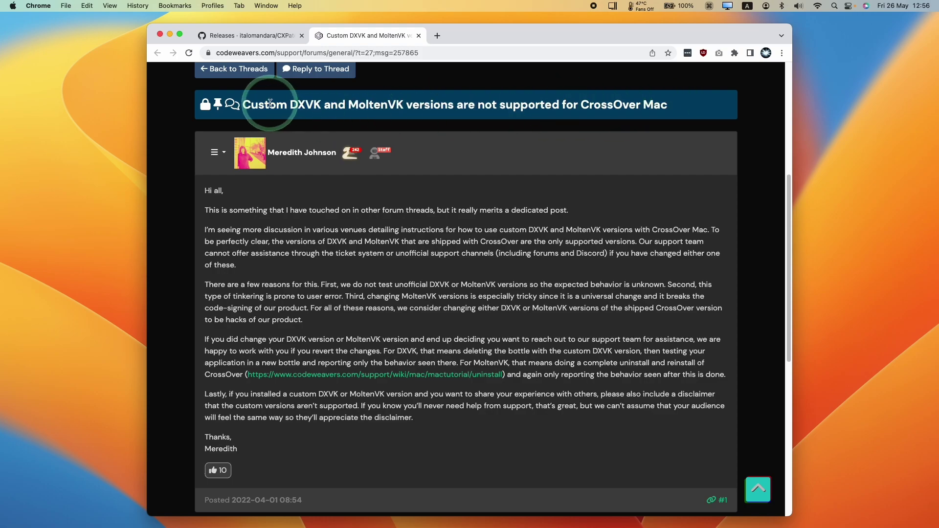
Step: Read the CodeWeavers post on unsupported custom DXVK/MoltenVK, minimise Chrome, and agree to the patcher's risk notice
drag(243, 104, 684, 104)
click(683, 104)
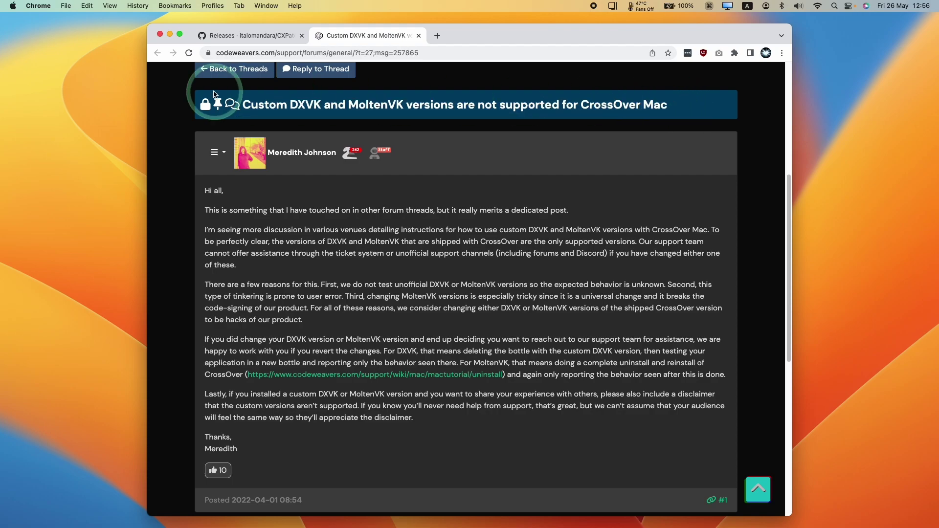
click(169, 34)
click(682, 396)
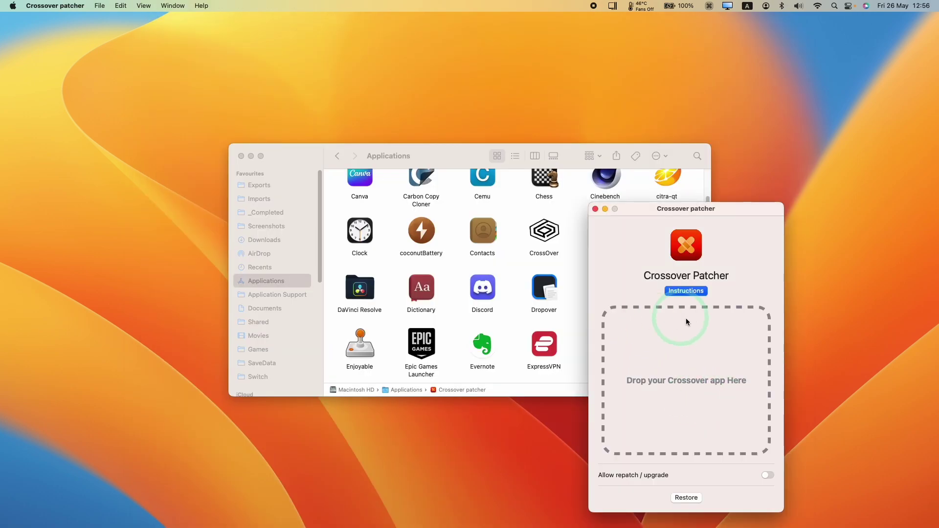
Step: Drop the CrossOver app onto the patcher until it reports 'Your App is Updated', then close the patcher
click(545, 231)
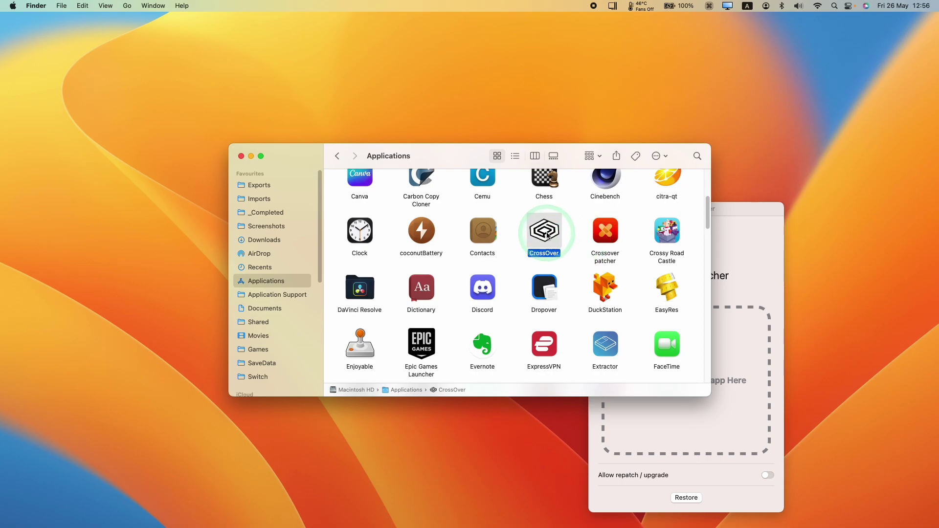
drag(546, 234, 744, 371)
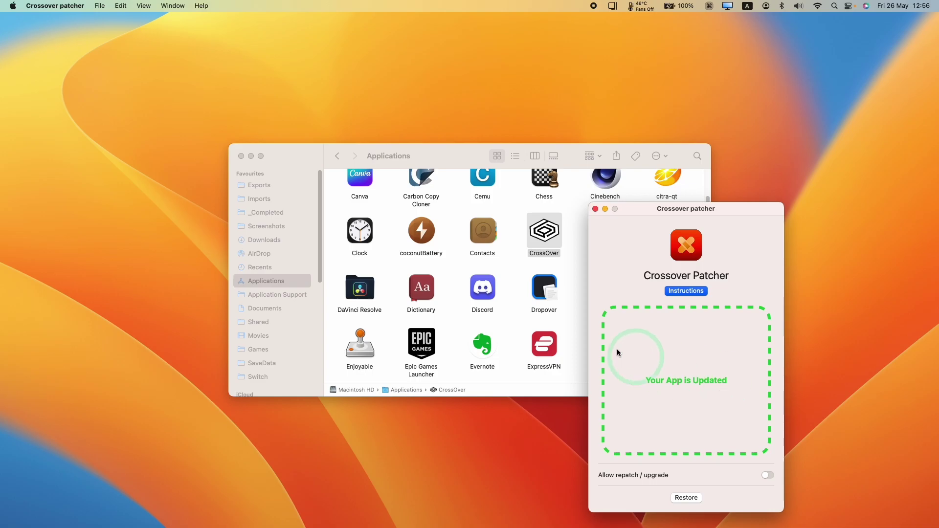
click(544, 230)
click(780, 267)
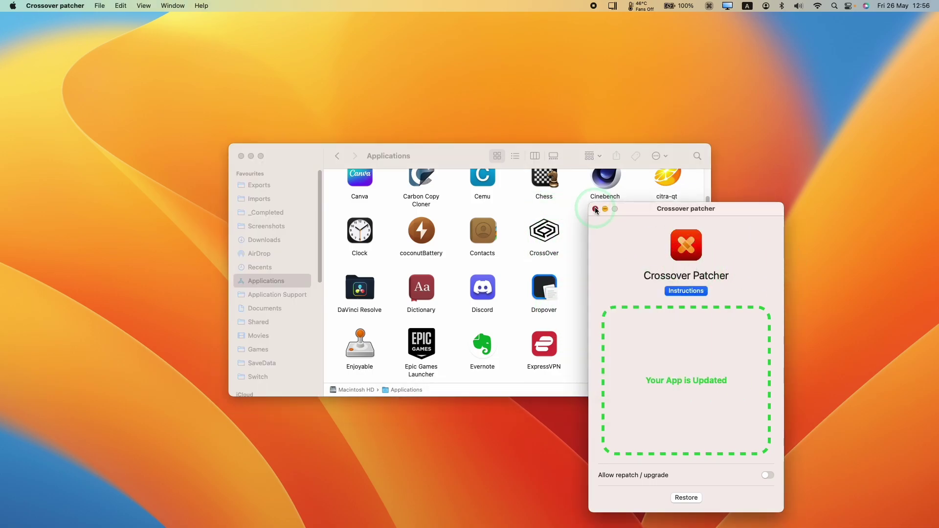
click(561, 300)
click(538, 230)
Step: Relaunch the patched CrossOver and run Steam from the Steam bottle to reach the Library
double_click(536, 230)
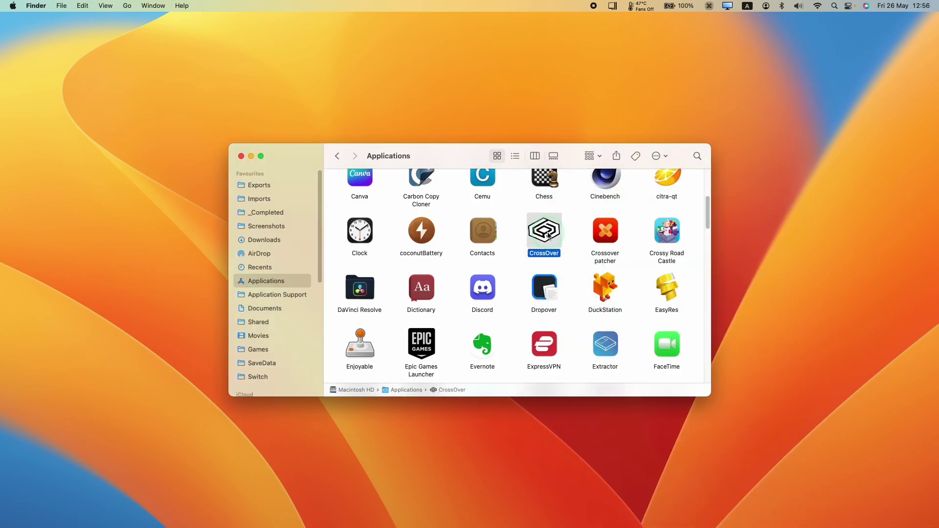
click(358, 197)
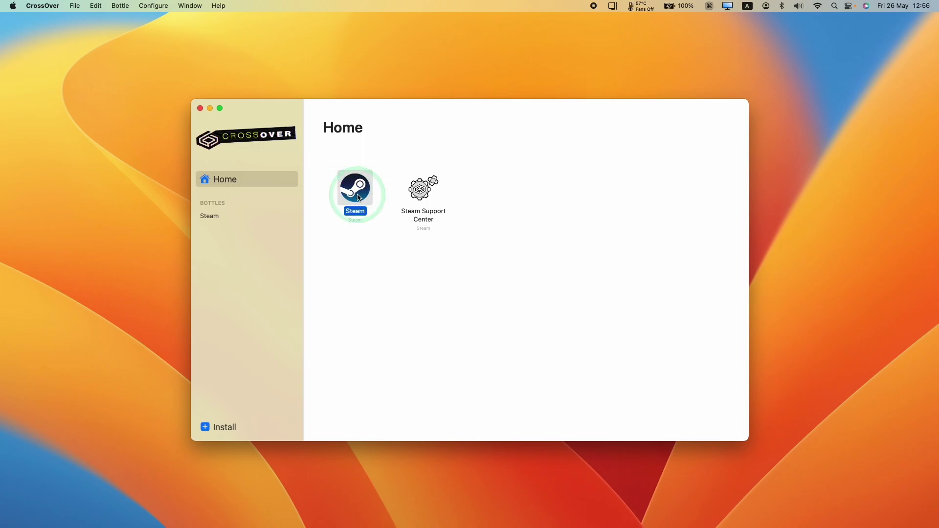
click(260, 215)
click(516, 247)
click(354, 239)
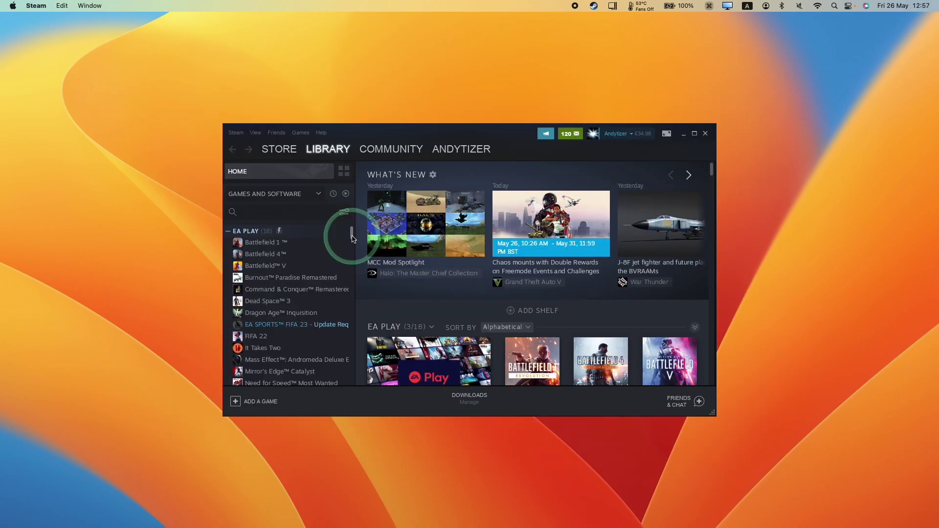
scroll(294, 273, down, 3)
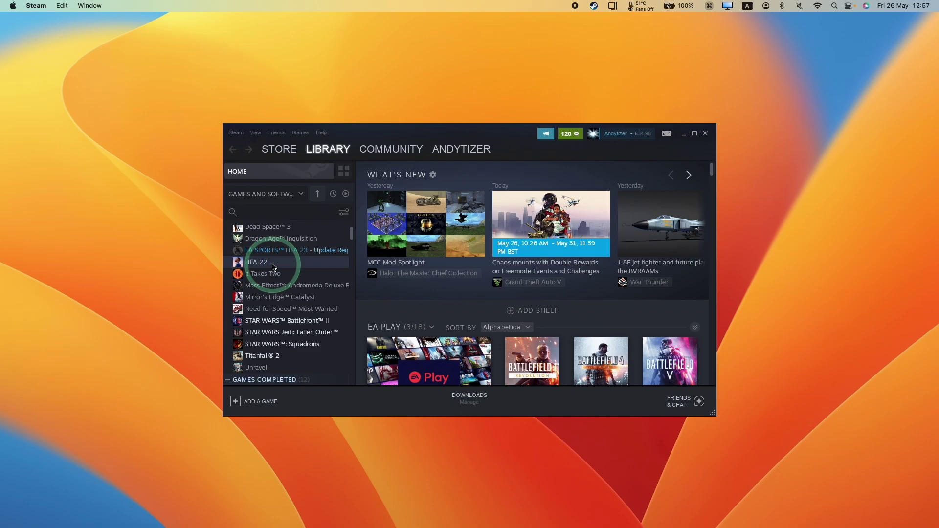
click(280, 262)
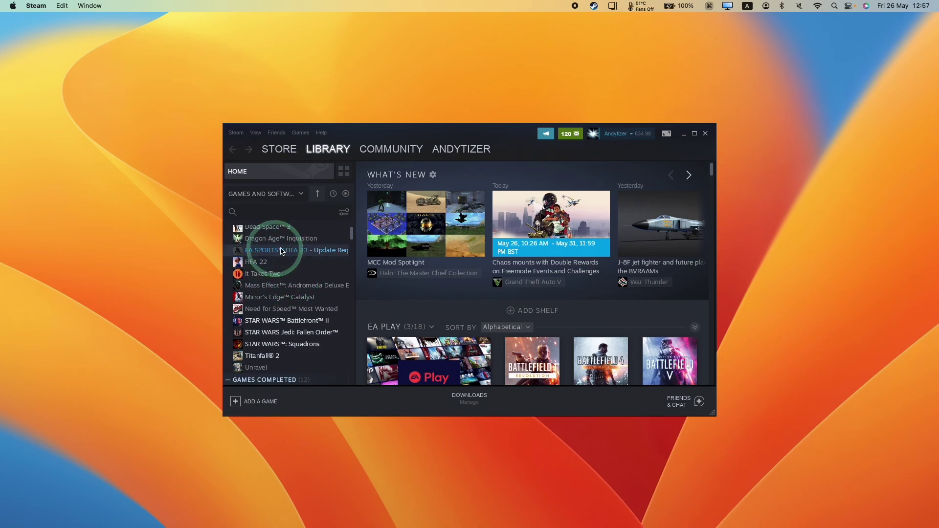
Step: Search the Store for 'dragonball kakarot' and buy DRAGON BALL Z: KAKAROT for yourself at £49.99
click(668, 151)
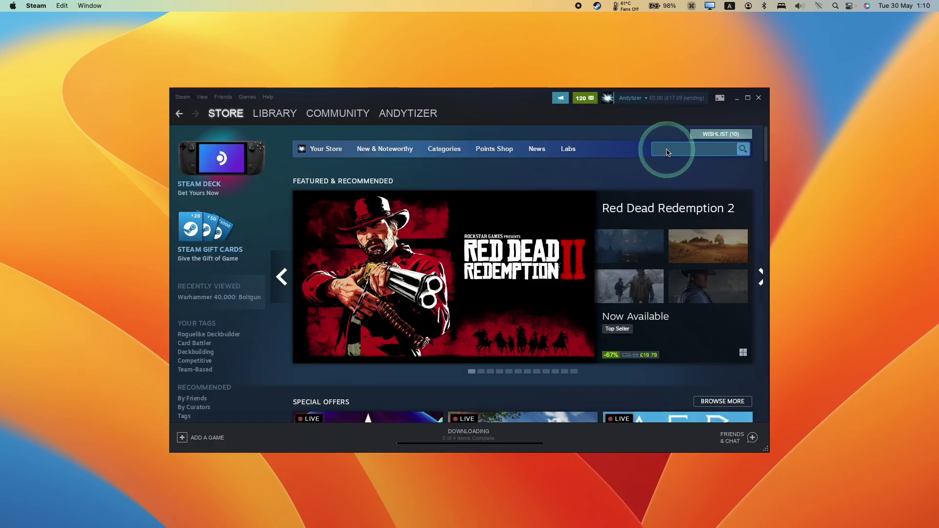
text(dragonball kakarot)
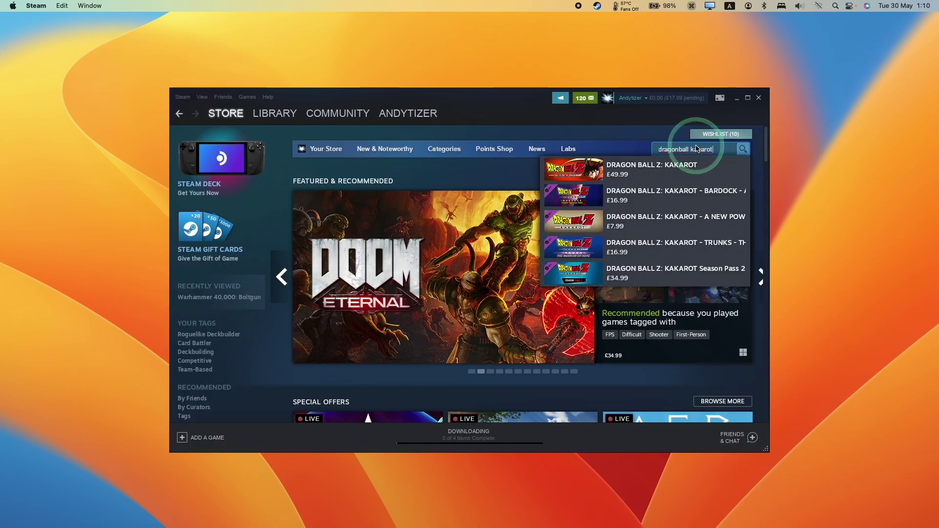
click(624, 172)
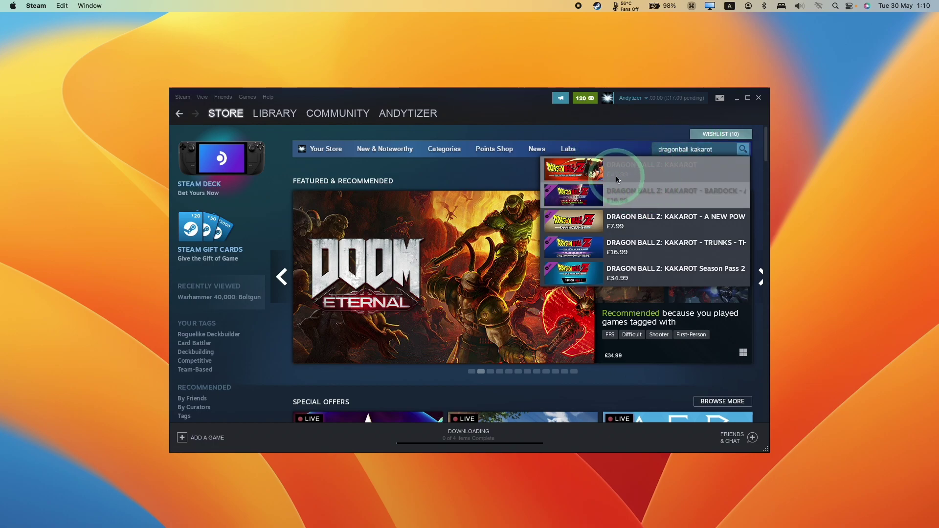
scroll(455, 233, down, 10)
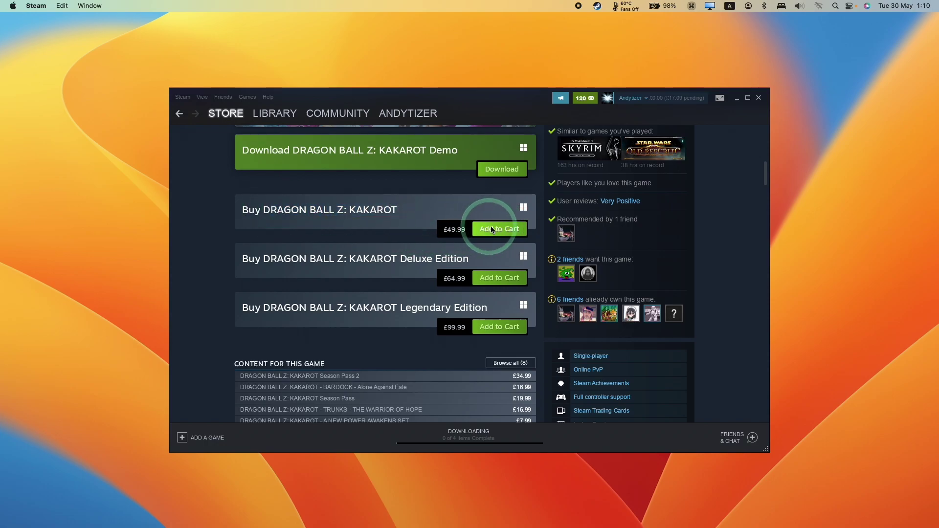
click(519, 229)
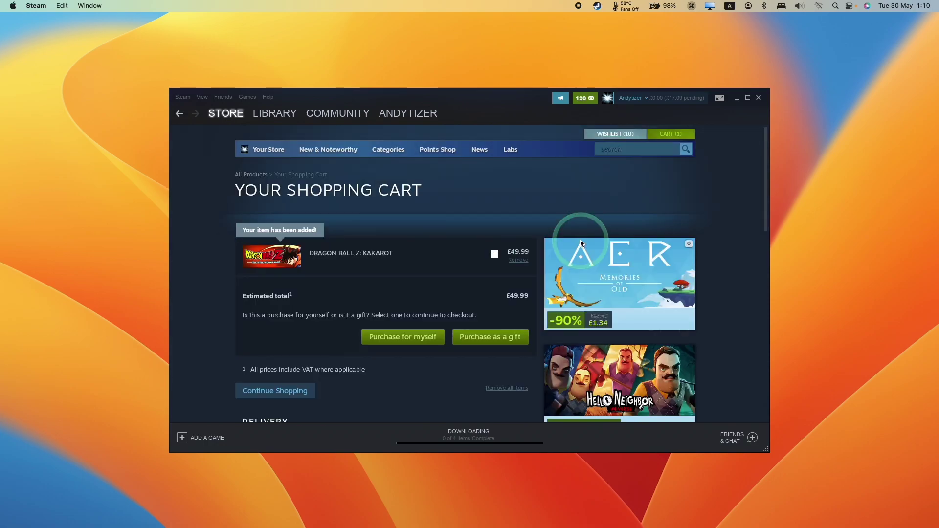
click(409, 344)
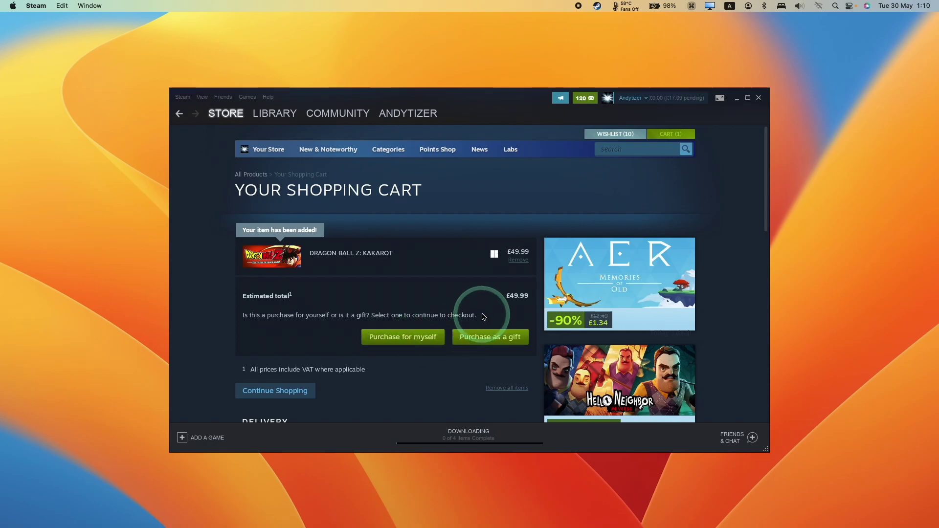
click(504, 410)
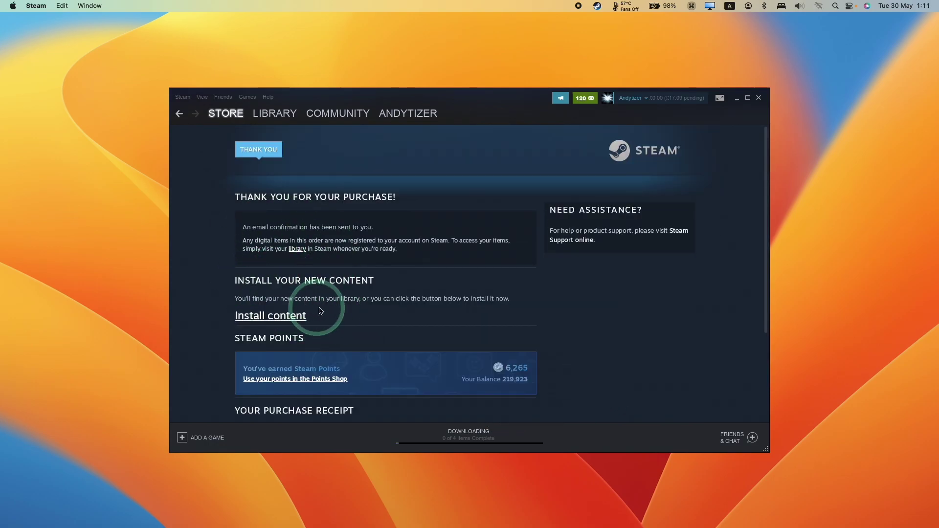
Step: Find DRAGON BALL Z: KAKAROT in the Library via 'dragon' and install it, accepting the licence
click(273, 111)
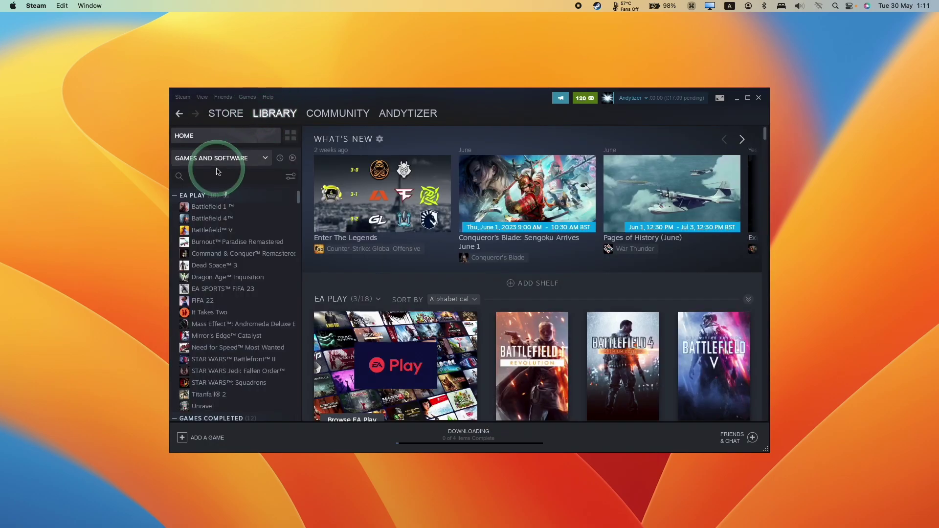
click(221, 176)
text(dragon)
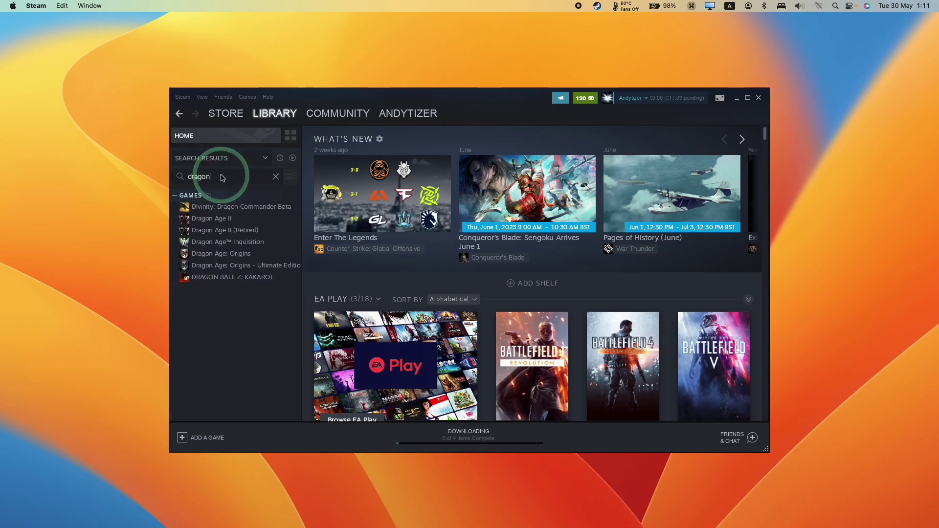
click(230, 277)
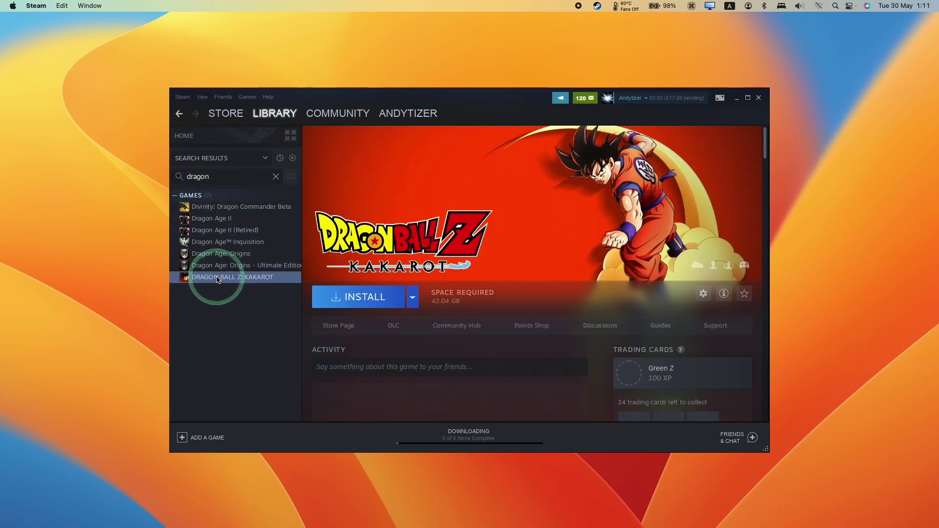
click(335, 295)
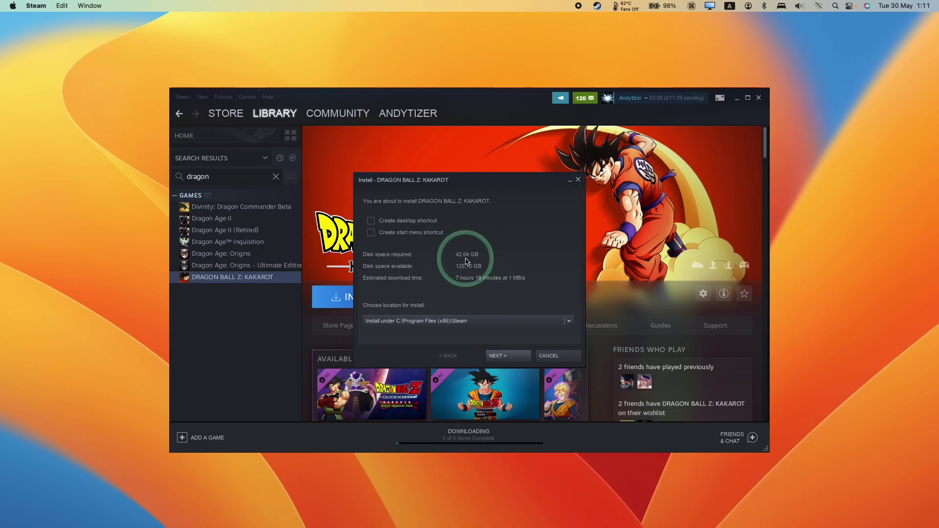
click(502, 359)
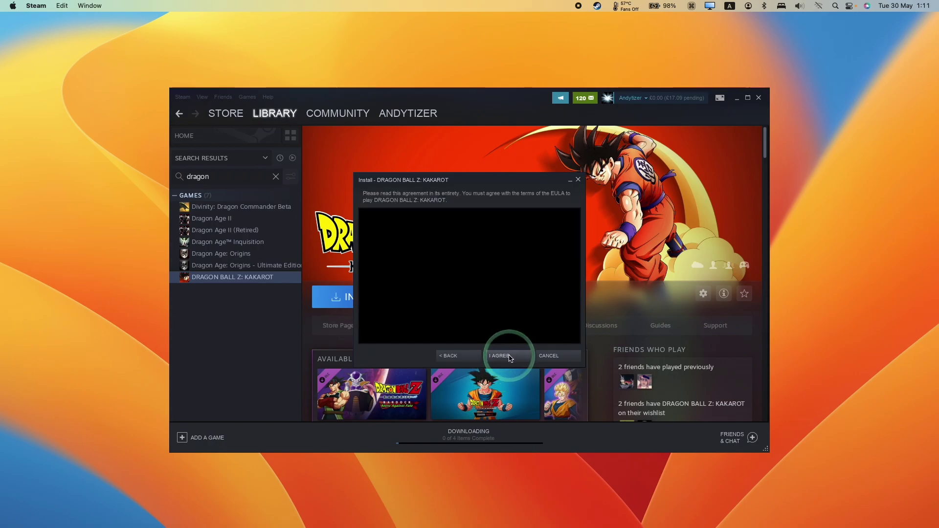
click(504, 356)
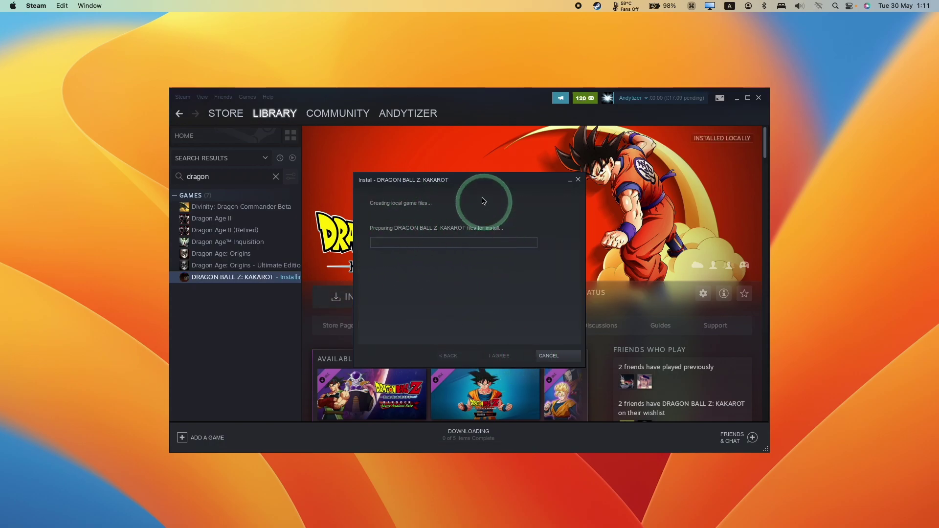
drag(482, 187, 650, 148)
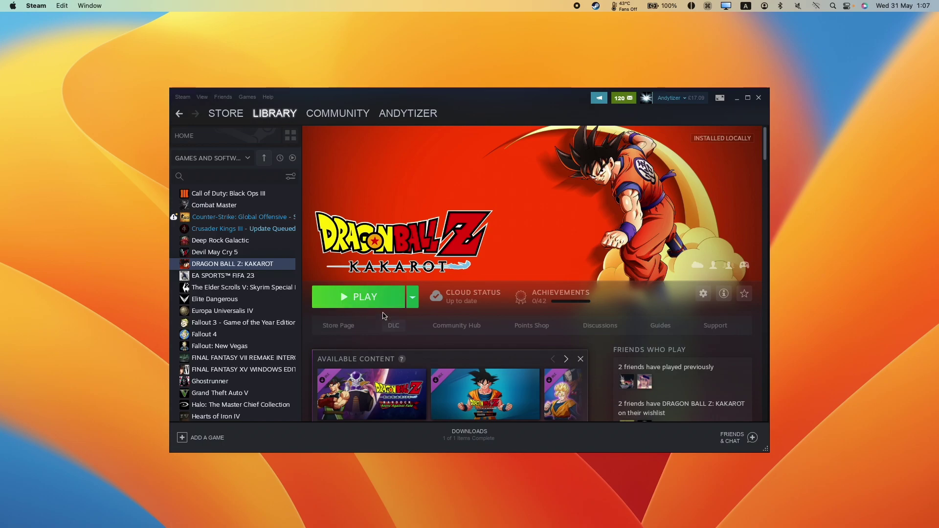
Step: Launch DRAGON BALL Z: KAKAROT and confirm agreement to the privacy and data analysis policies
click(363, 301)
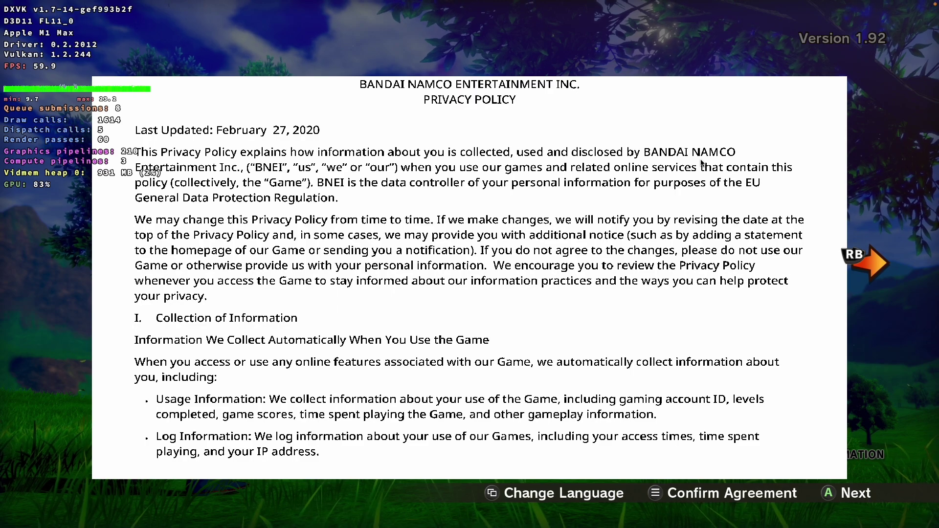
scroll(702, 163, down, 5)
scroll(702, 163, down, 5)
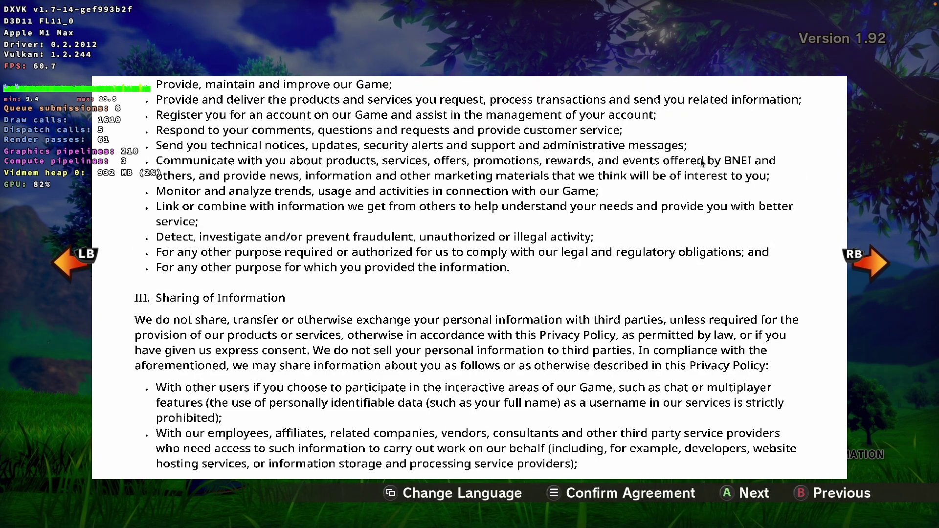
scroll(702, 163, down, 10)
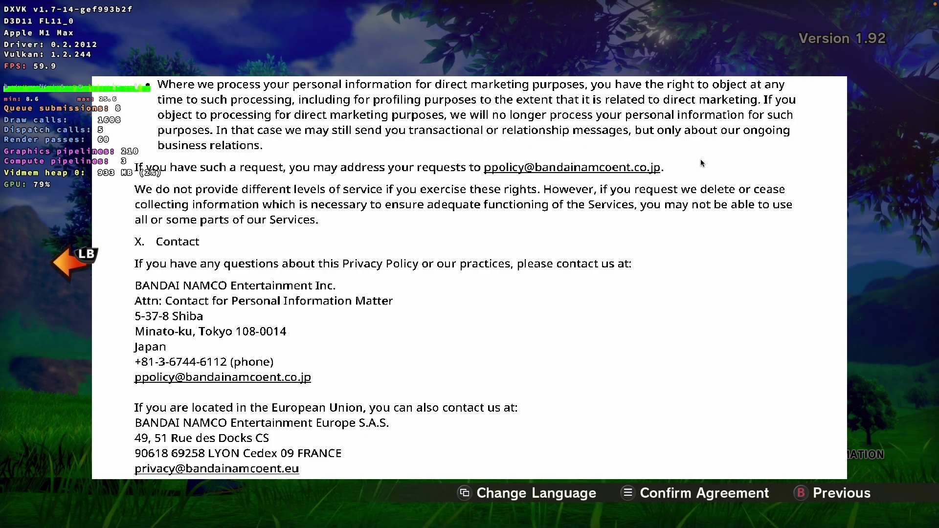
key(Return)
key(Up)
key(Return)
scroll(700, 159, down, 10)
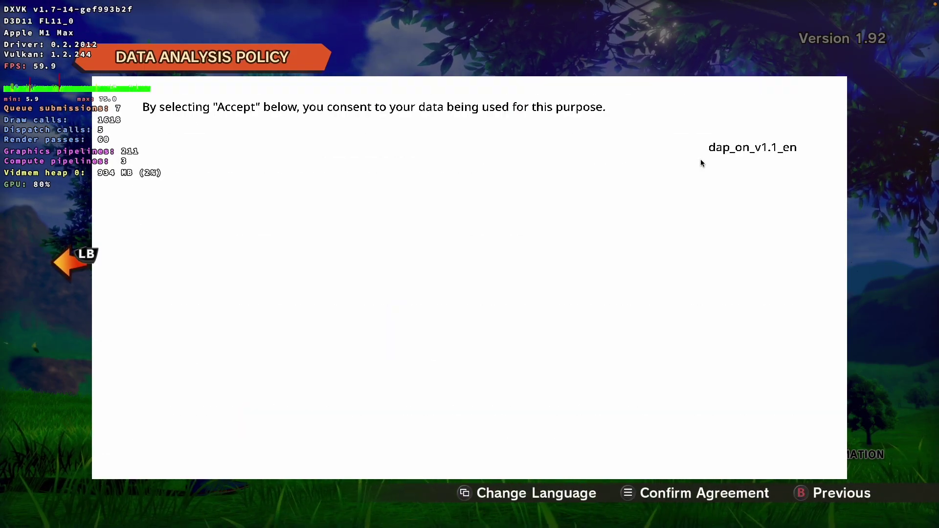
key(Return)
key(Up)
key(Return)
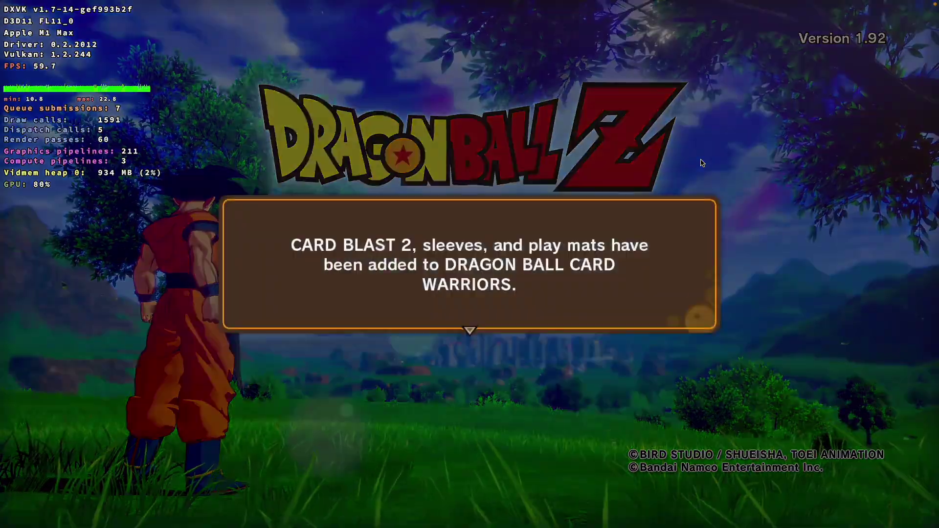
Step: Dismiss the game's news notices
key(Return)
key(Return)
click(779, 7)
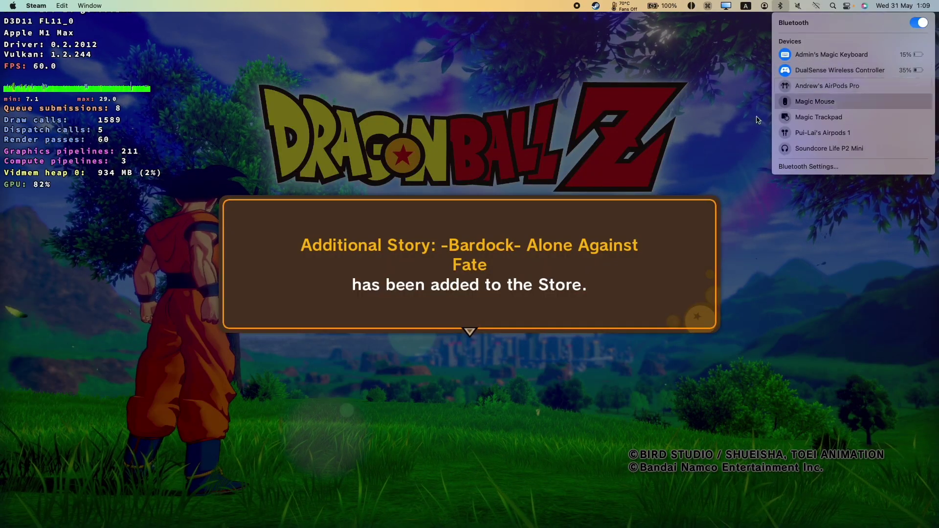
click(682, 220)
key(Return)
key(Return)
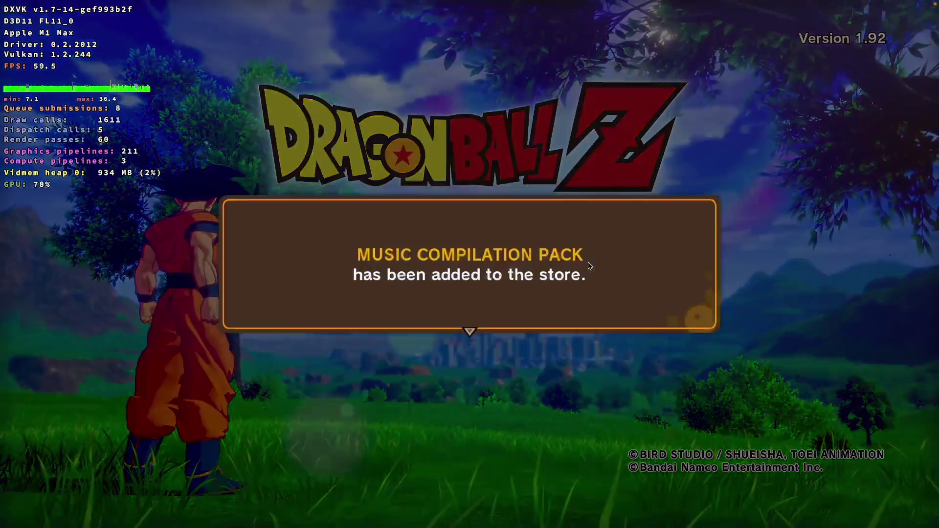
key(Return)
key(Return)
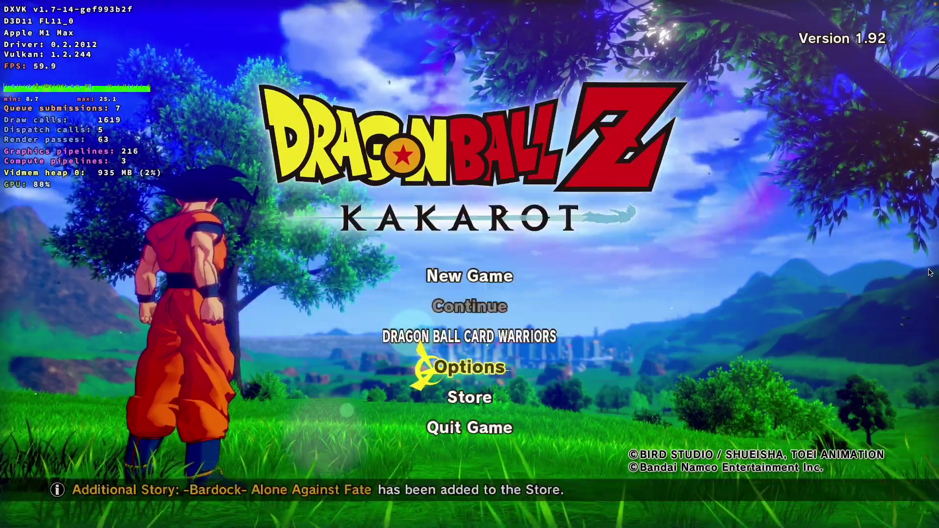
Step: Check Graphics Settings show 1920 x 1080, then return to the title menu and start a New Game
key(Return)
key(e)
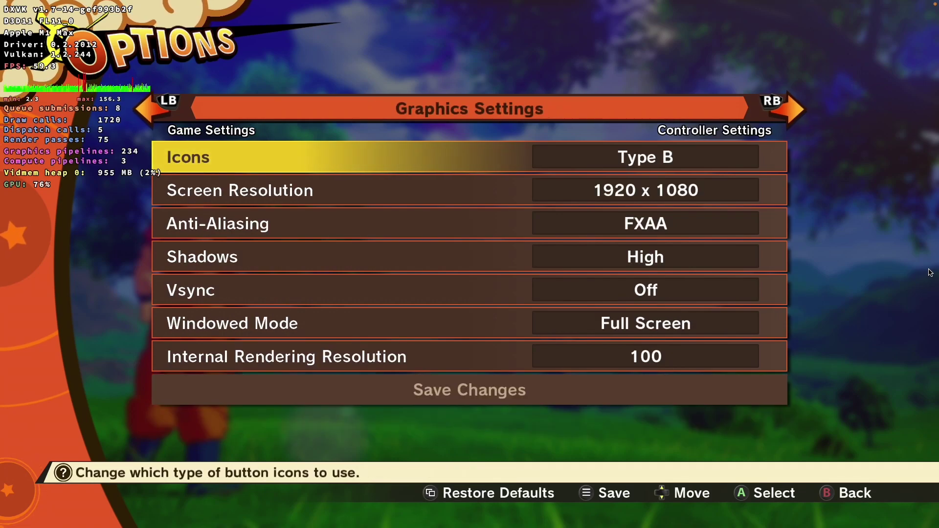
key(Down)
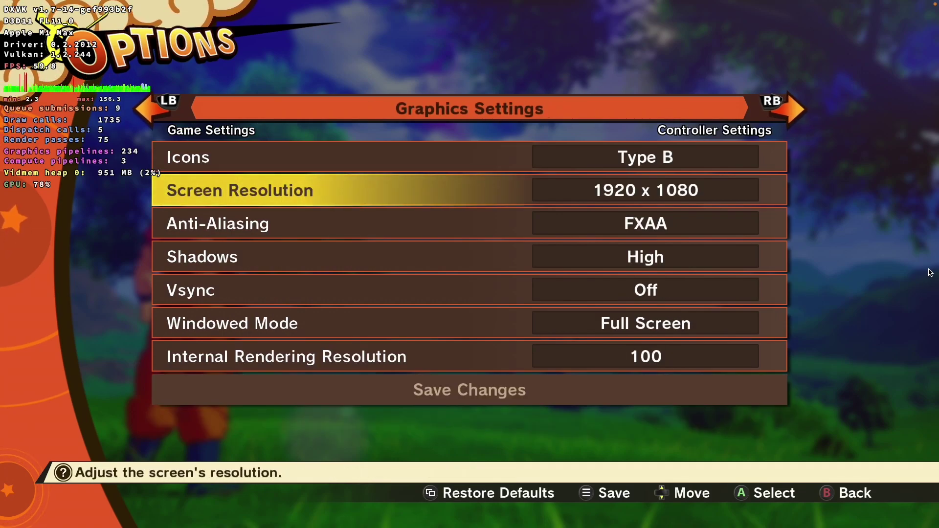
key(Down)
key(Down)
key(Down)
key(Down)
key(Down)
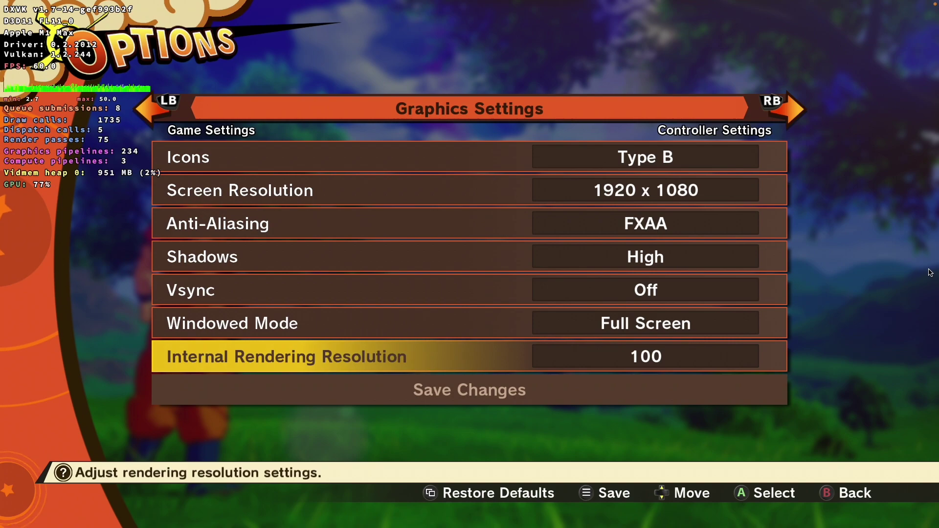
key(Escape)
key(Down)
key(Down)
key(Down)
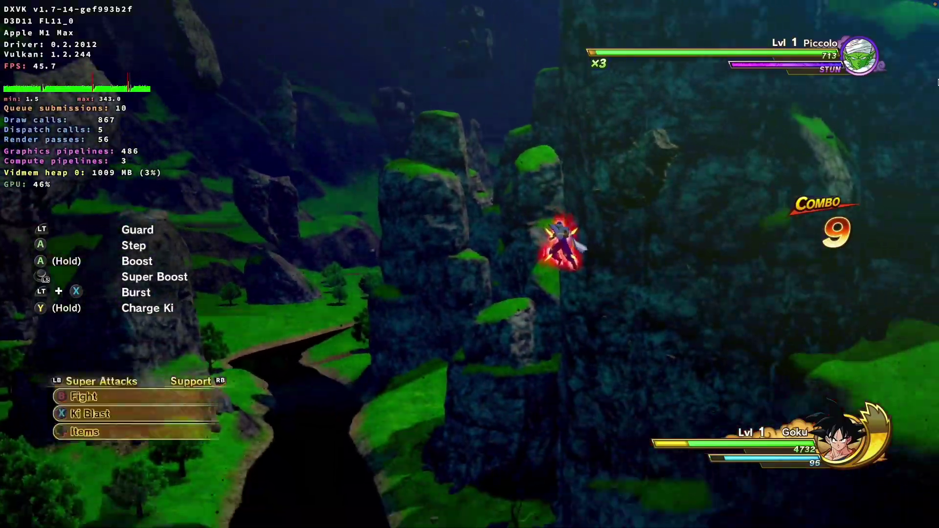